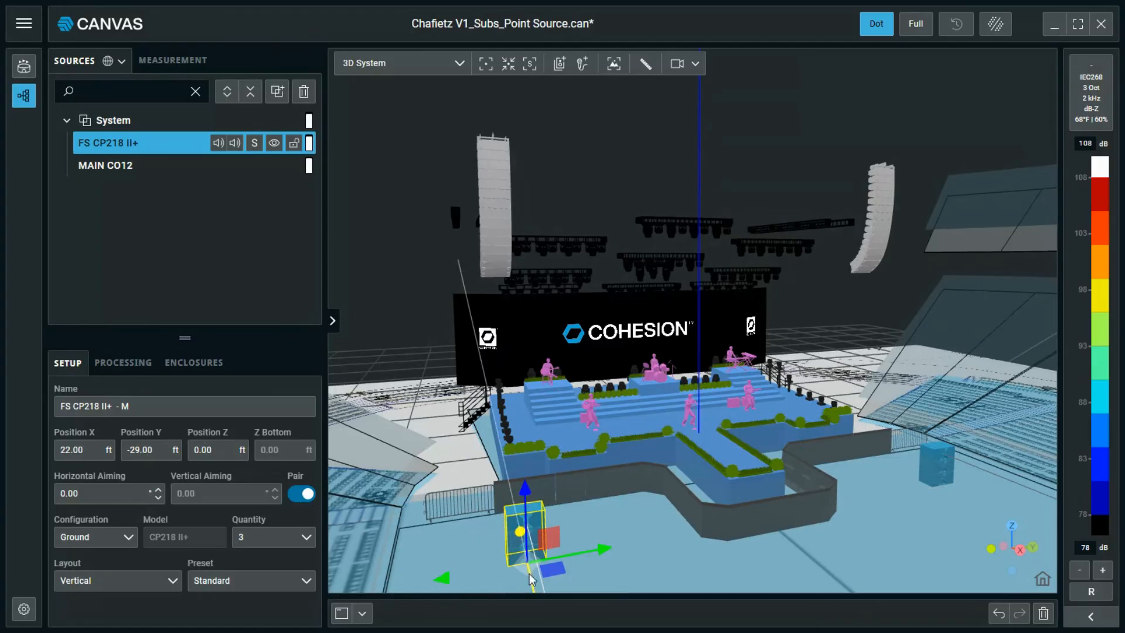
Slide the CP218 II+ sub stack to X -1 ft at Z 14 ft so it sits on the stage.
{"action": "left_click_drag", "start_coordinate": [533, 581], "coordinate": [511, 332]}
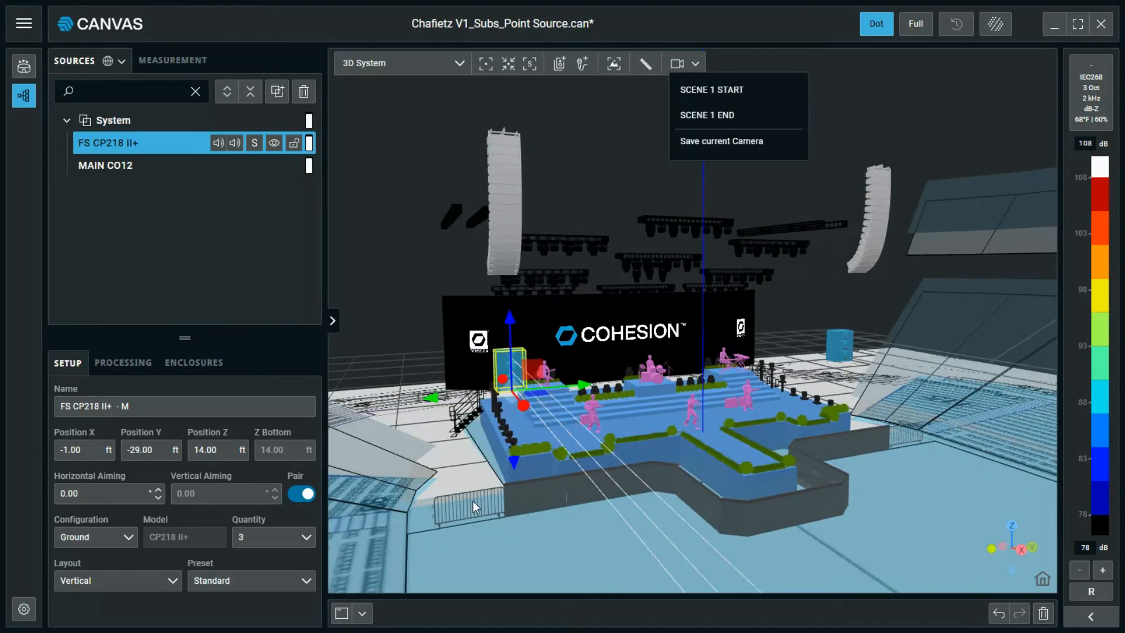
{"action": "left_click_drag", "start_coordinate": [473, 501], "coordinate": [628, 468]}
{"action": "scroll", "coordinate": [611, 366], "scroll_direction": "up", "scroll_amount": 8}
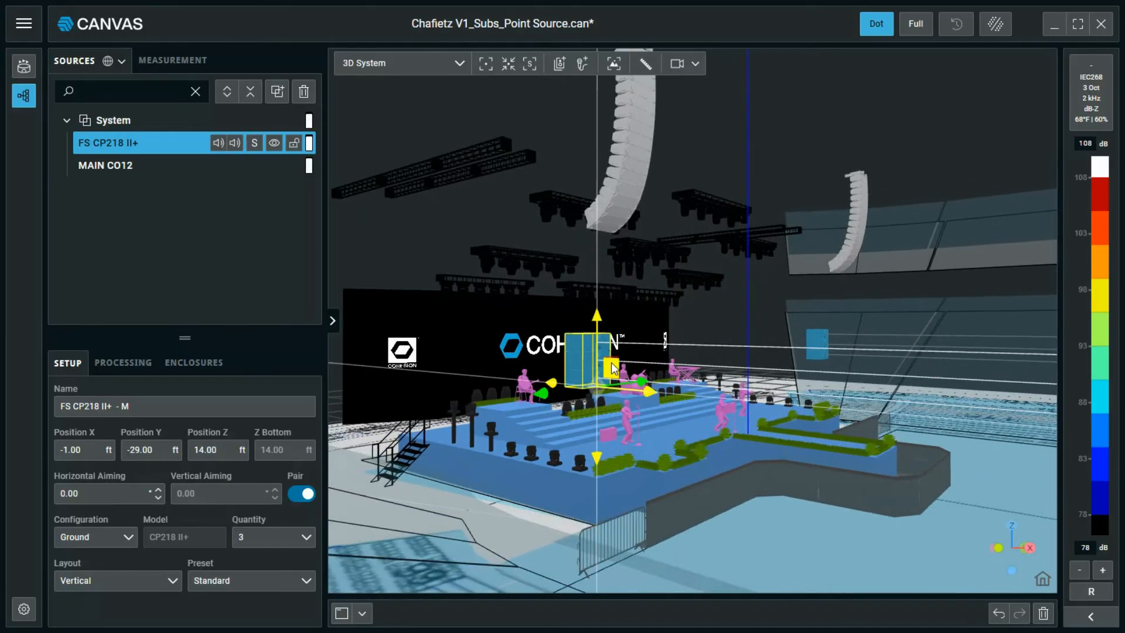
{"action": "scroll", "coordinate": [581, 469], "scroll_direction": "up", "scroll_amount": 6}
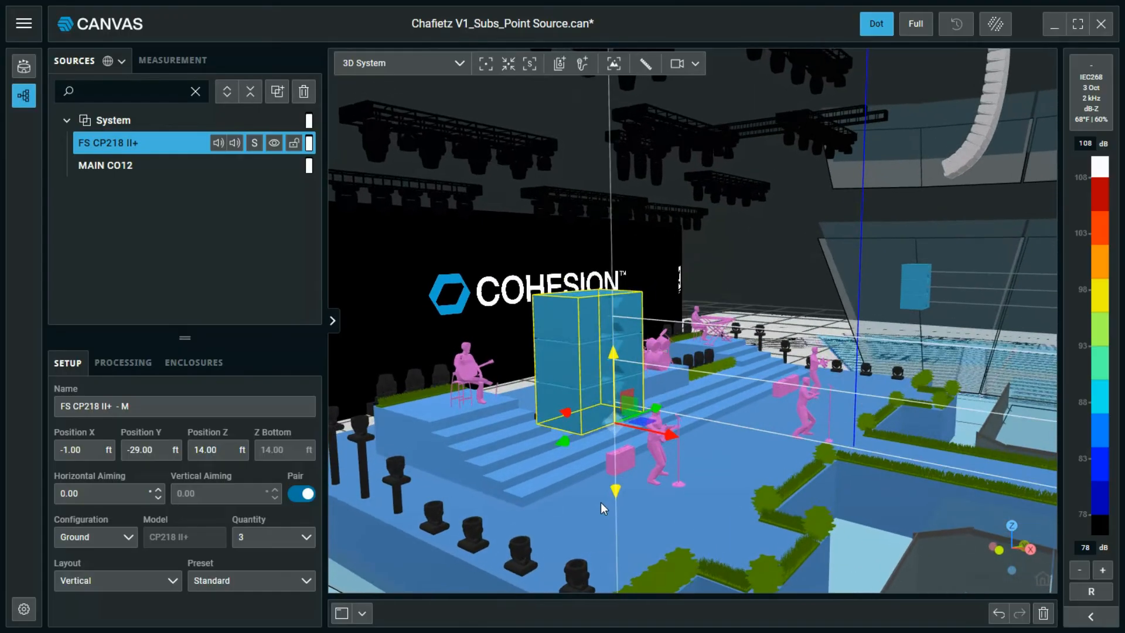
{"action": "left_click_drag", "start_coordinate": [189, 337], "coordinate": [197, 229]}
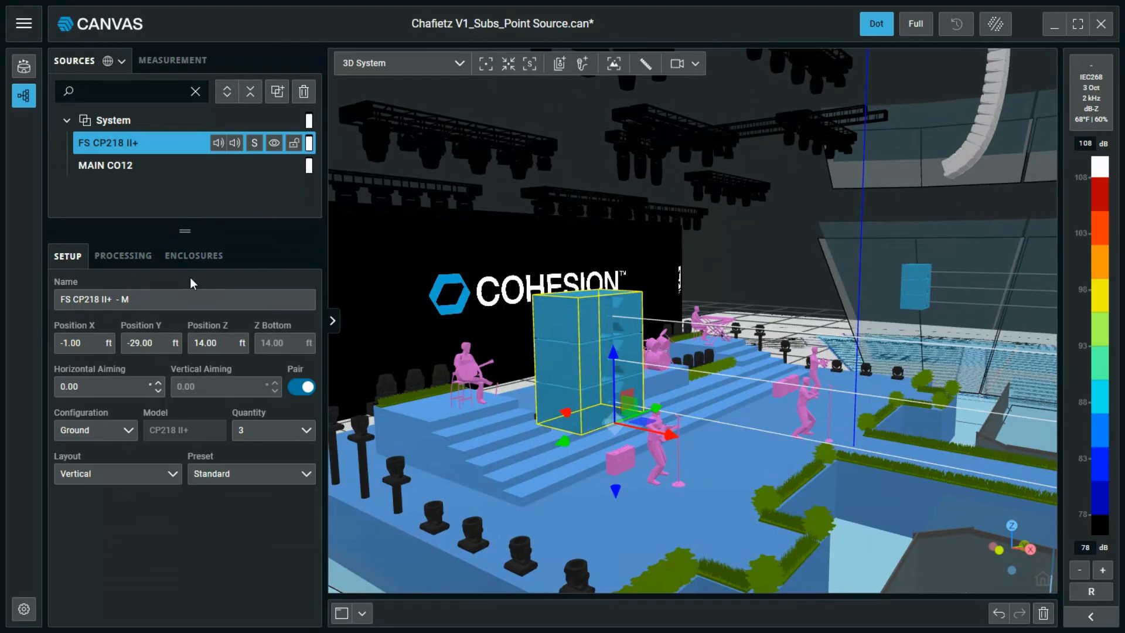
{"action": "left_click", "coordinate": [130, 436]}
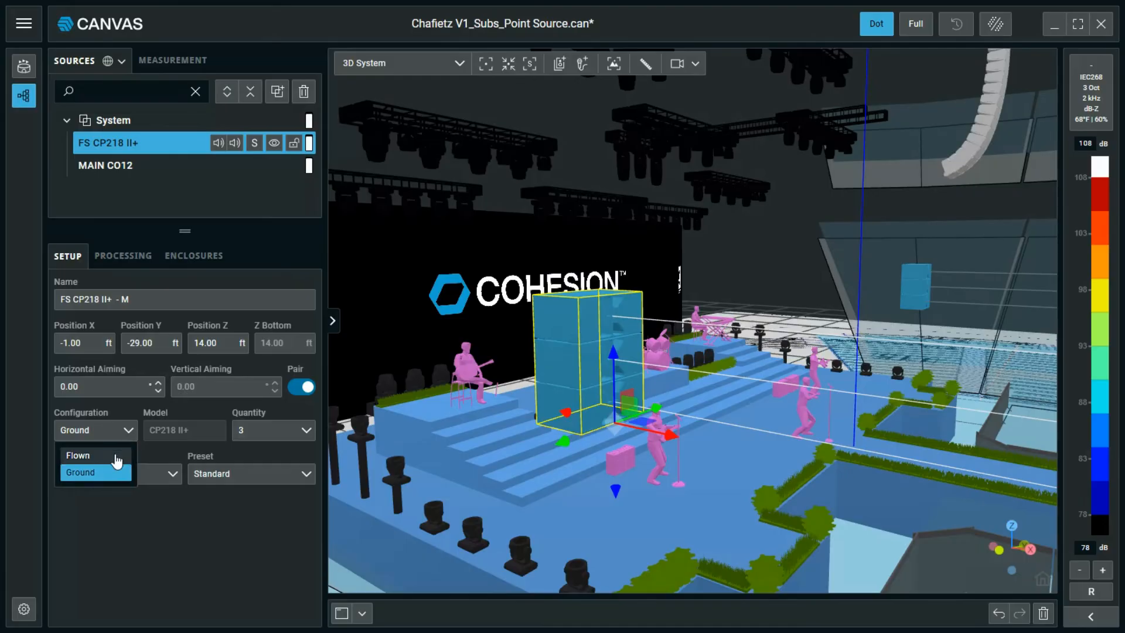
Set the sub stack's Configuration to Flown and raise it to Z 19 ft, bottom at 12.99 ft.
{"action": "left_click", "coordinate": [117, 460]}
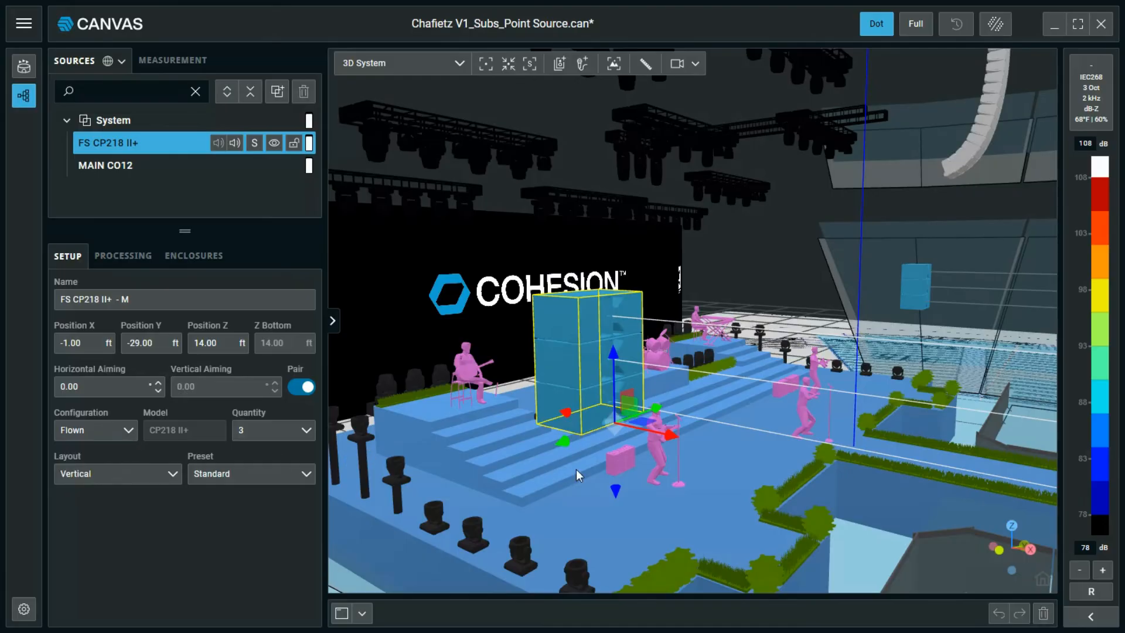
{"action": "left_click_drag", "start_coordinate": [610, 363], "coordinate": [612, 256]}
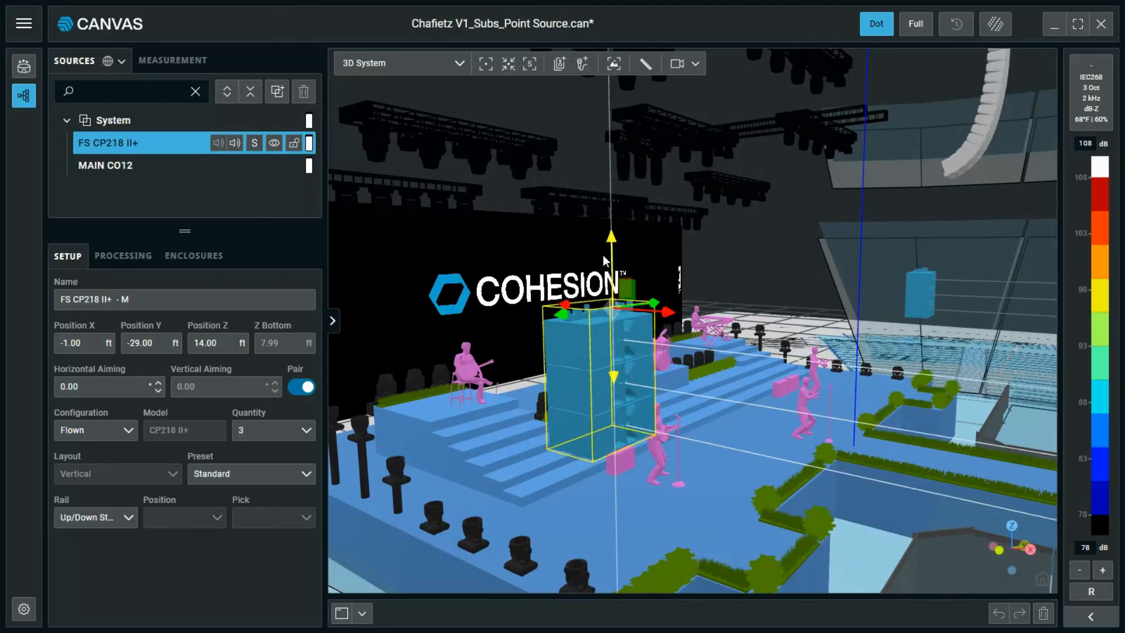
{"action": "left_click", "coordinate": [126, 432]}
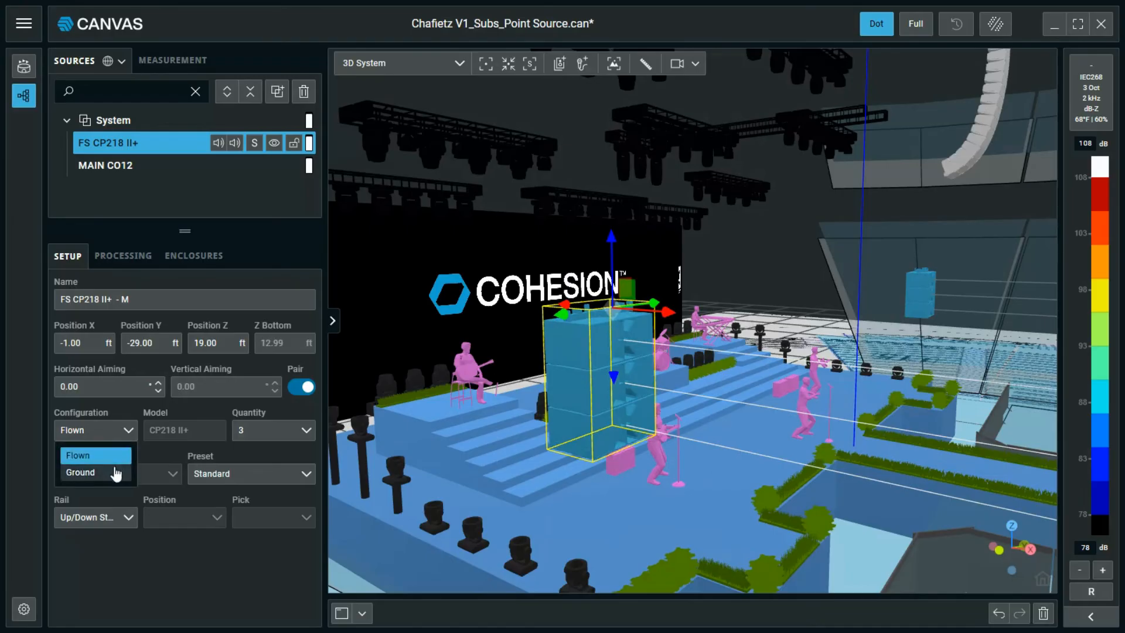
{"action": "left_click", "coordinate": [115, 470]}
{"action": "left_click", "coordinate": [115, 430]}
{"action": "left_click", "coordinate": [116, 457]}
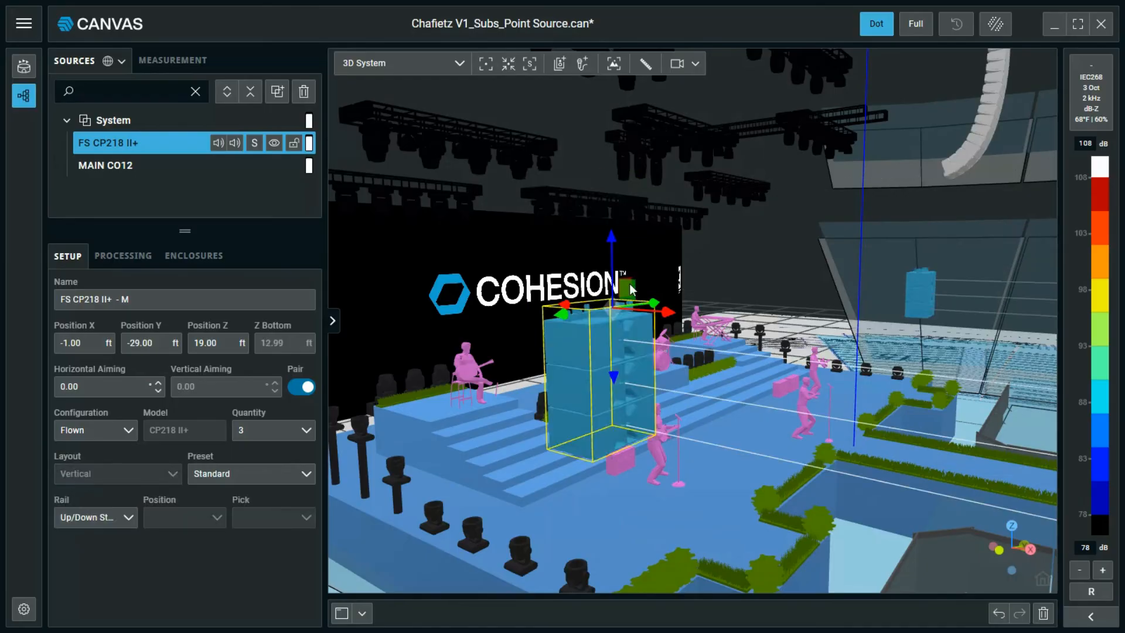
{"action": "scroll", "coordinate": [613, 308], "scroll_direction": "up", "scroll_amount": 2}
{"action": "scroll", "coordinate": [610, 304], "scroll_direction": "up", "scroll_amount": 3}
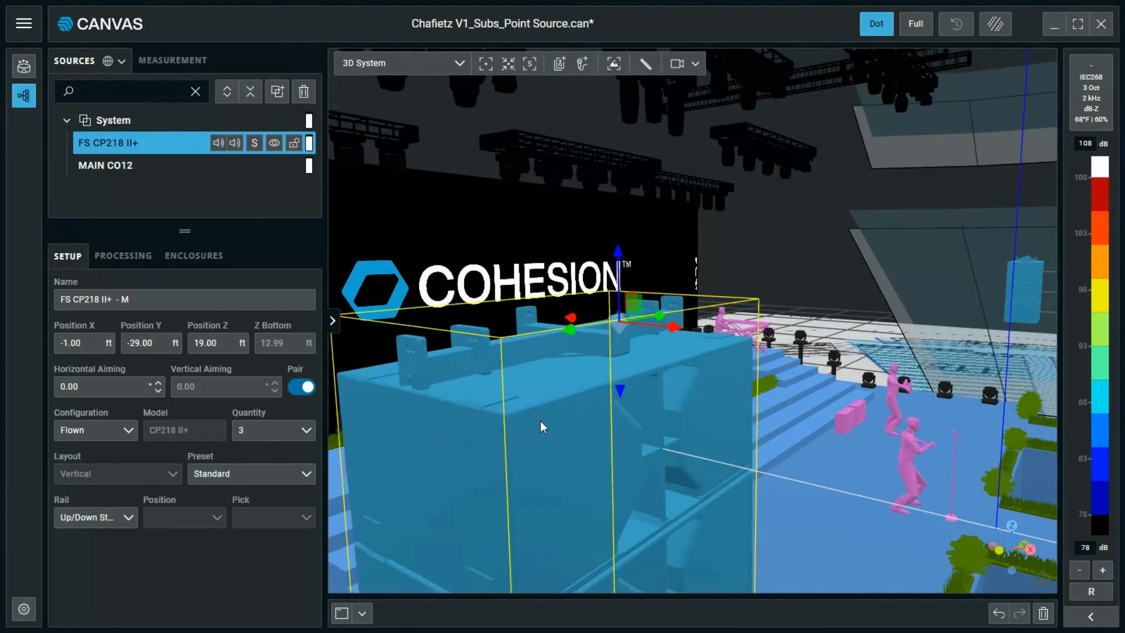
{"action": "scroll", "coordinate": [550, 431], "scroll_direction": "down", "scroll_amount": 3}
{"action": "scroll", "coordinate": [551, 411], "scroll_direction": "up", "scroll_amount": 2}
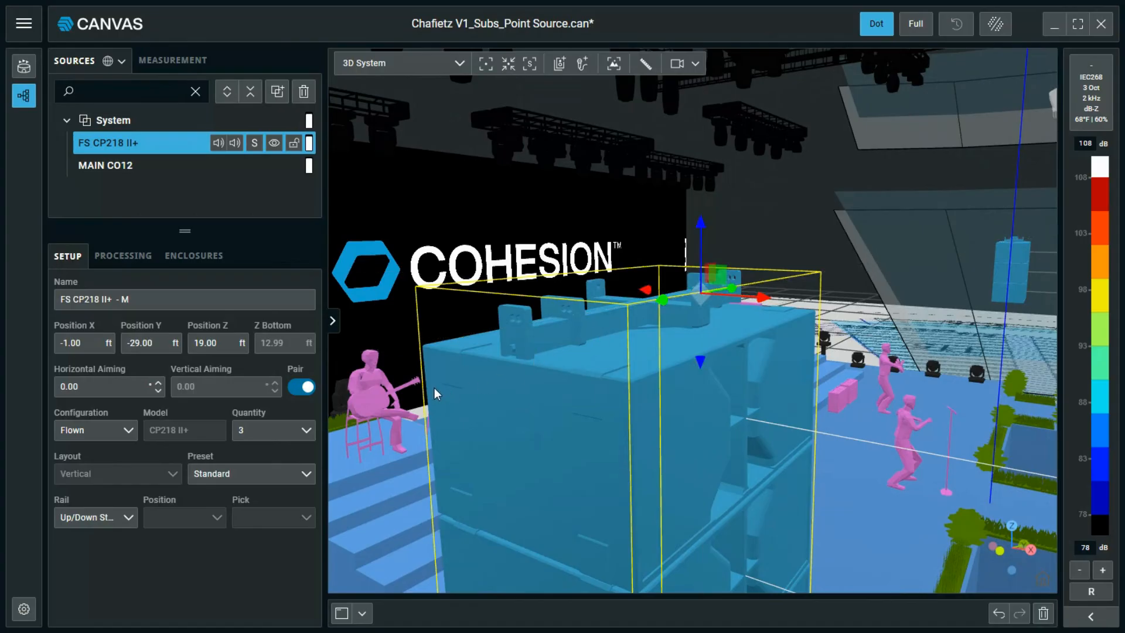
{"action": "mouse_move", "coordinate": [452, 393]}
{"action": "middle_mouse_down"}
{"action": "mouse_move", "coordinate": [483, 400]}
{"action": "mouse_move", "coordinate": [463, 400]}
{"action": "middle_mouse_up"}
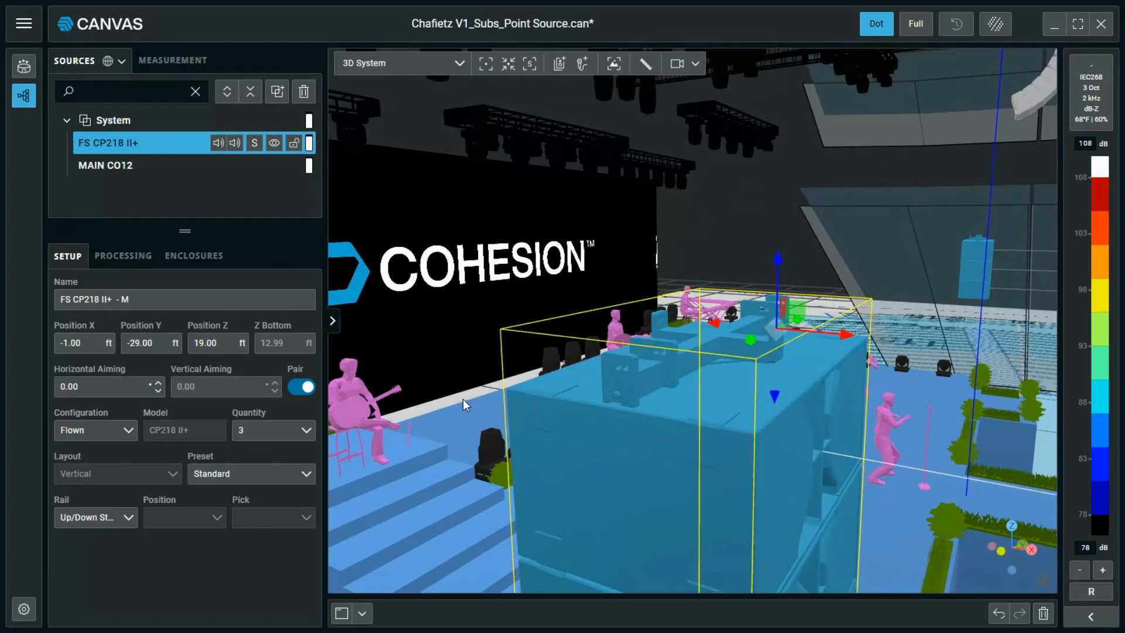
Hang the flown subs on the On/Off Stage rail and raise them to Z 45 ft.
{"action": "left_click", "coordinate": [128, 518]}
{"action": "left_click", "coordinate": [120, 561]}
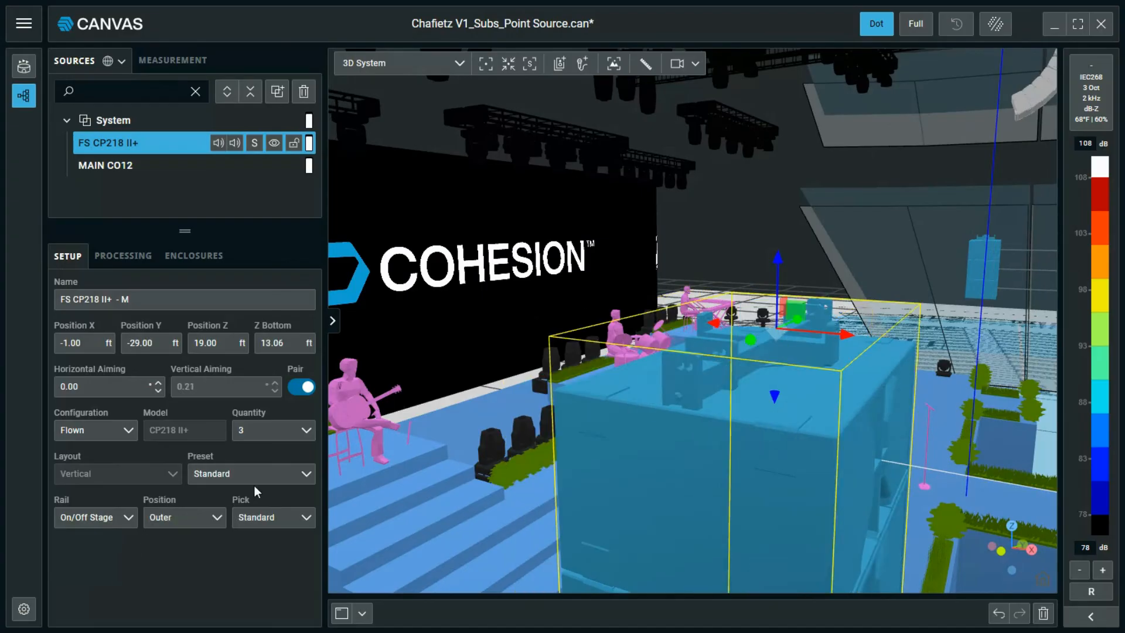
{"action": "scroll", "coordinate": [614, 423], "scroll_direction": "down", "scroll_amount": 6}
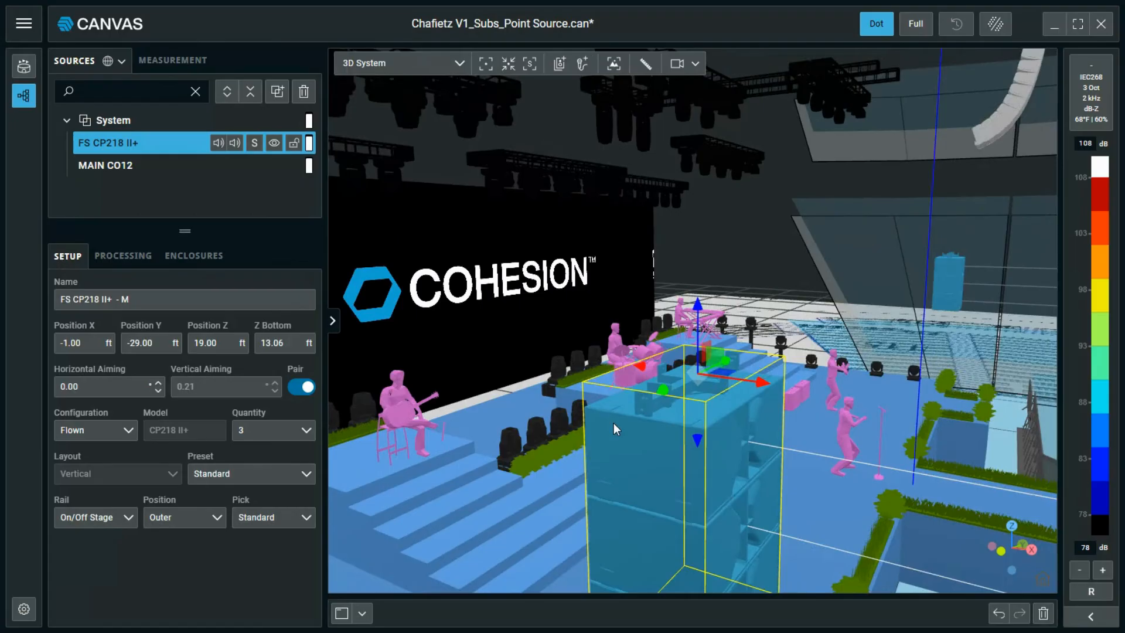
{"action": "left_click_drag", "start_coordinate": [608, 436], "coordinate": [669, 12]}
{"action": "middle_click_drag", "start_coordinate": [662, 82], "coordinate": [618, 449]}
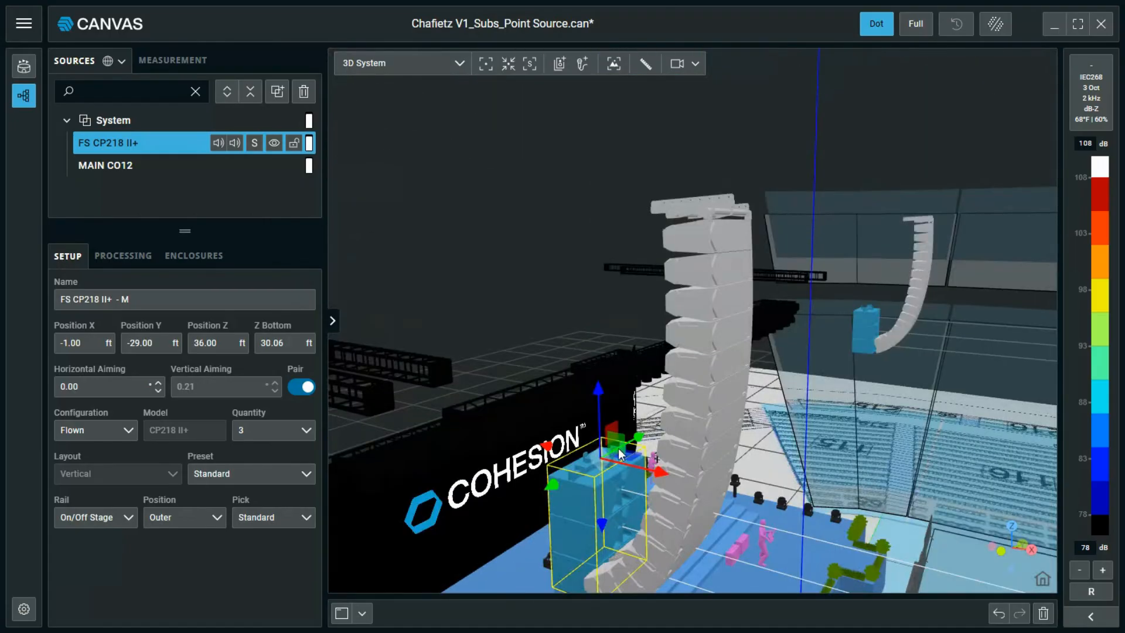
{"action": "left_click_drag", "start_coordinate": [593, 394], "coordinate": [610, 217]}
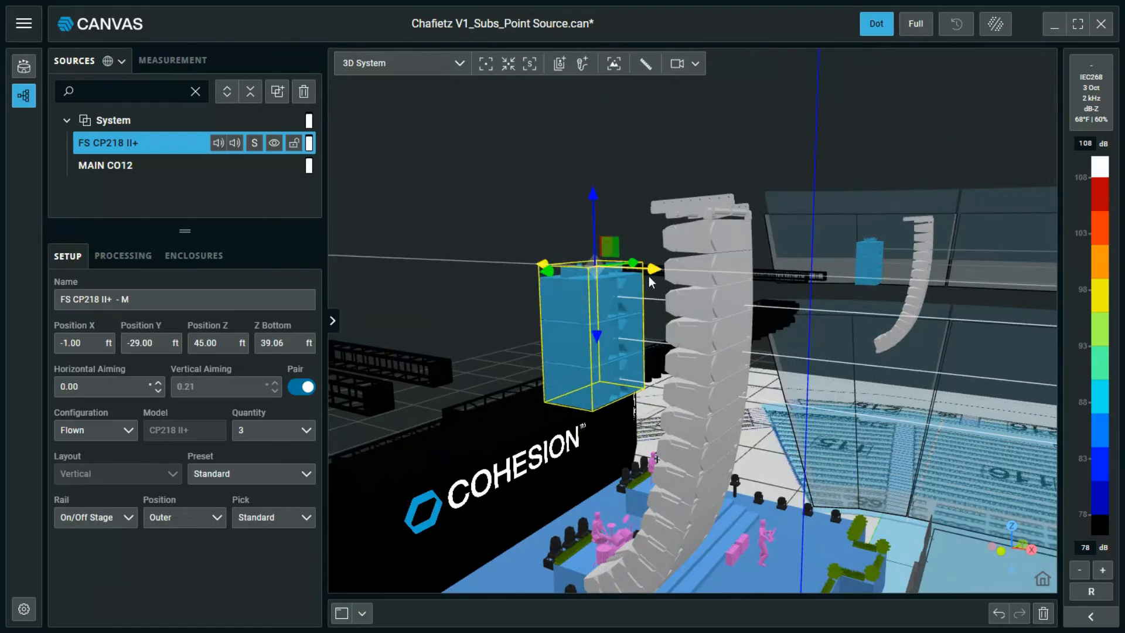
Set the flown sub stack to six enclosures, totalling 1872.60 lbs.
{"action": "left_click", "coordinate": [300, 430]}
{"action": "left_click", "coordinate": [275, 306]}
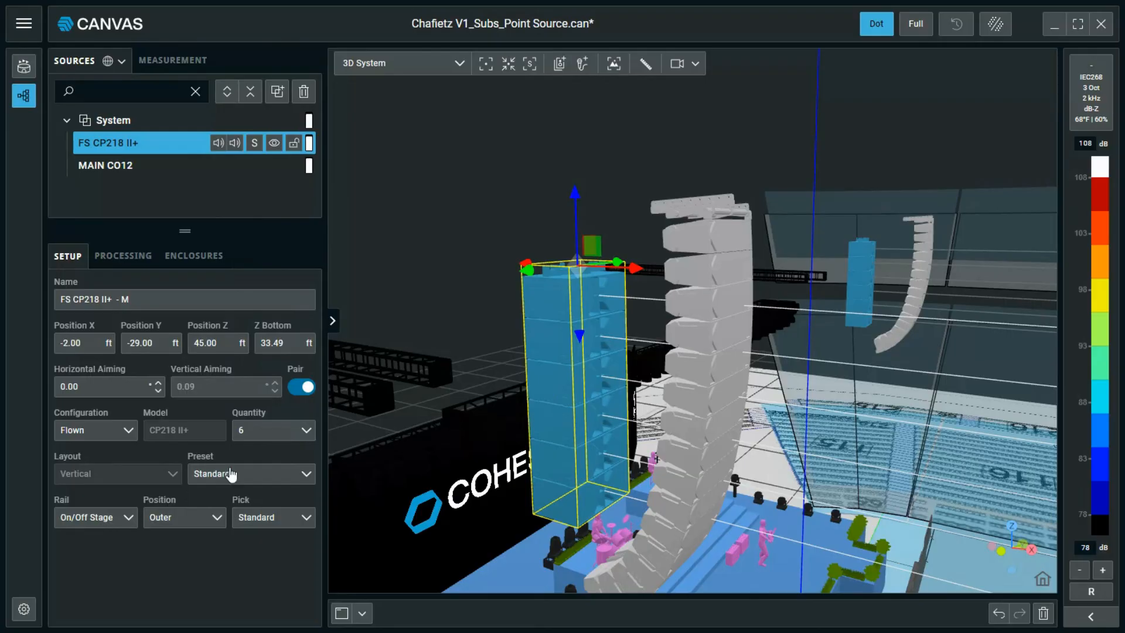
{"action": "left_click", "coordinate": [333, 321]}
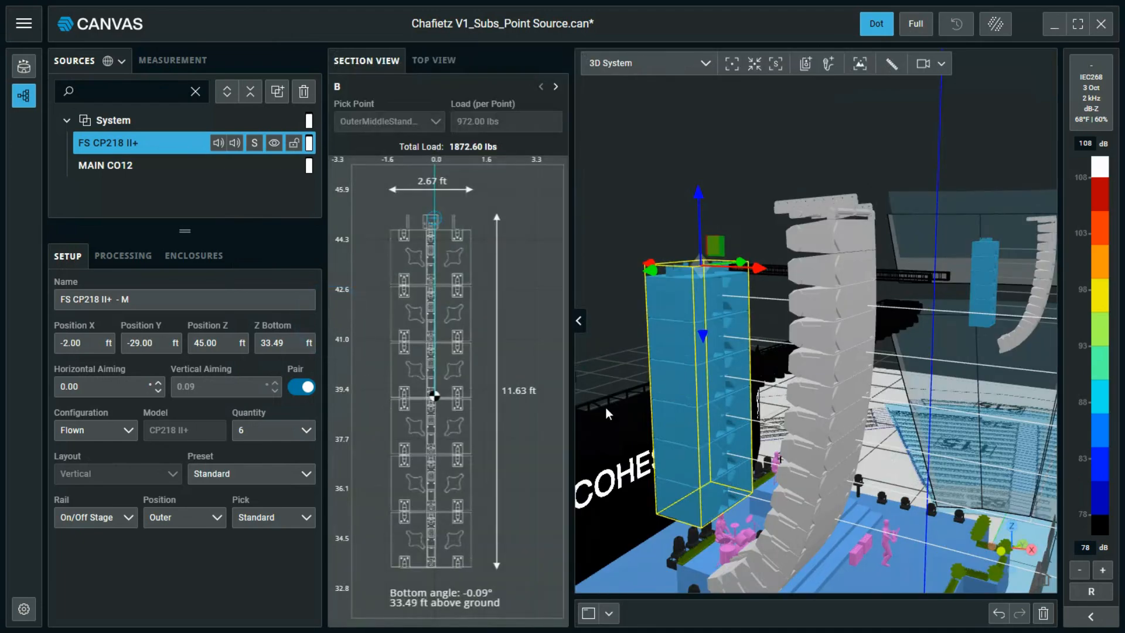
{"action": "left_click", "coordinate": [554, 86]}
{"action": "left_click", "coordinate": [541, 87]}
{"action": "left_click", "coordinate": [580, 318]}
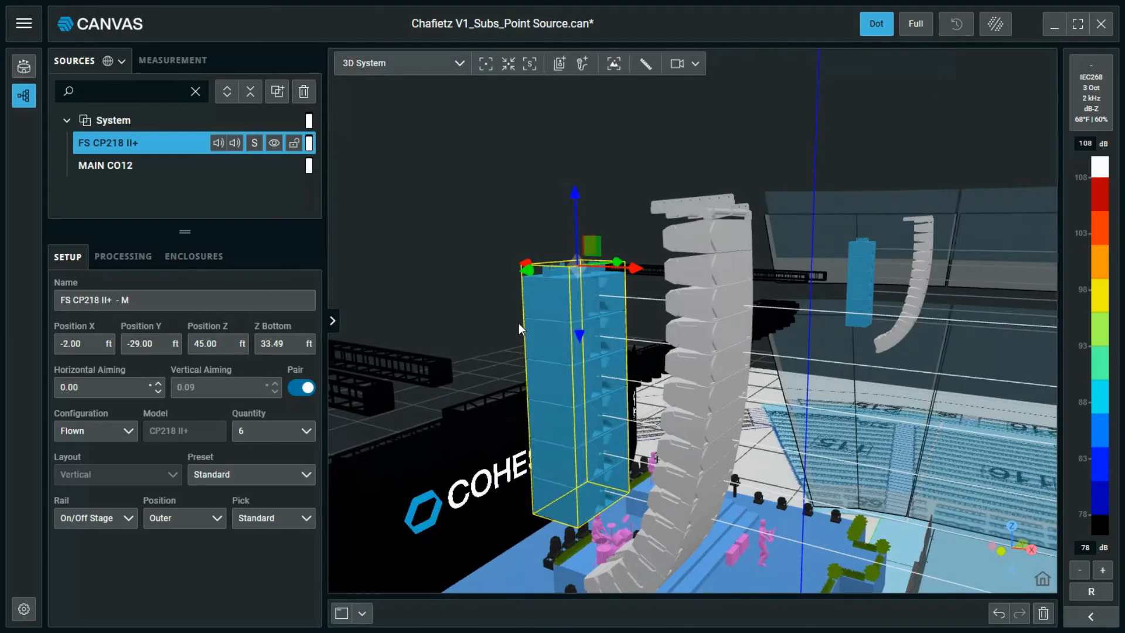
{"action": "left_click", "coordinate": [133, 260]}
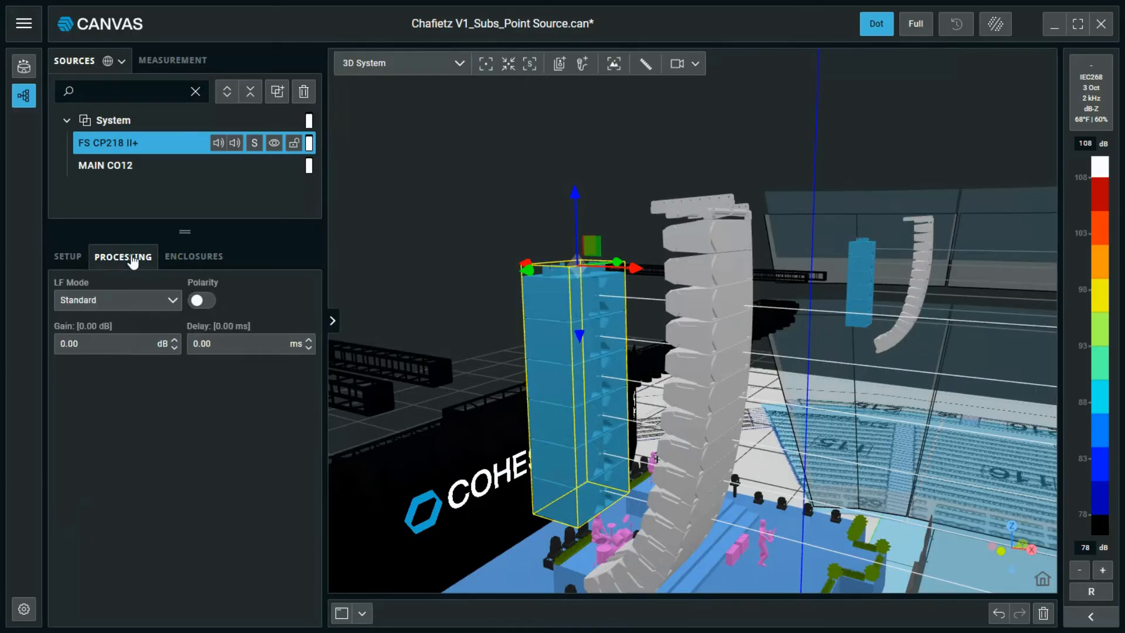
Switch the flown subs' LF Mode to ULF and step the gain up.
{"action": "left_click", "coordinate": [142, 304]}
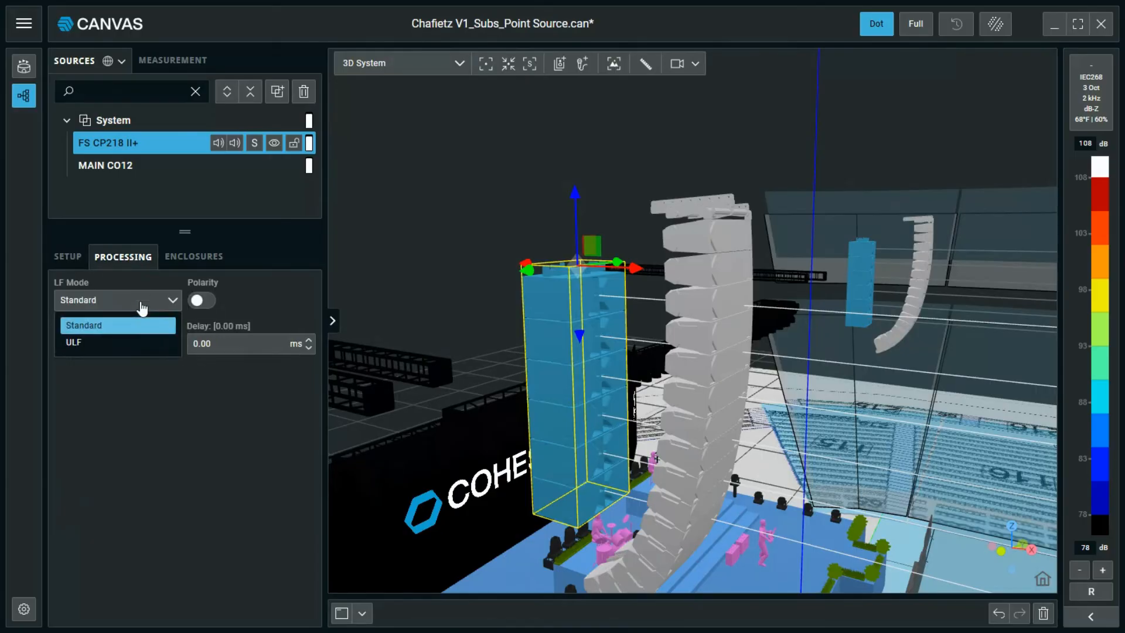
{"action": "left_click", "coordinate": [140, 346]}
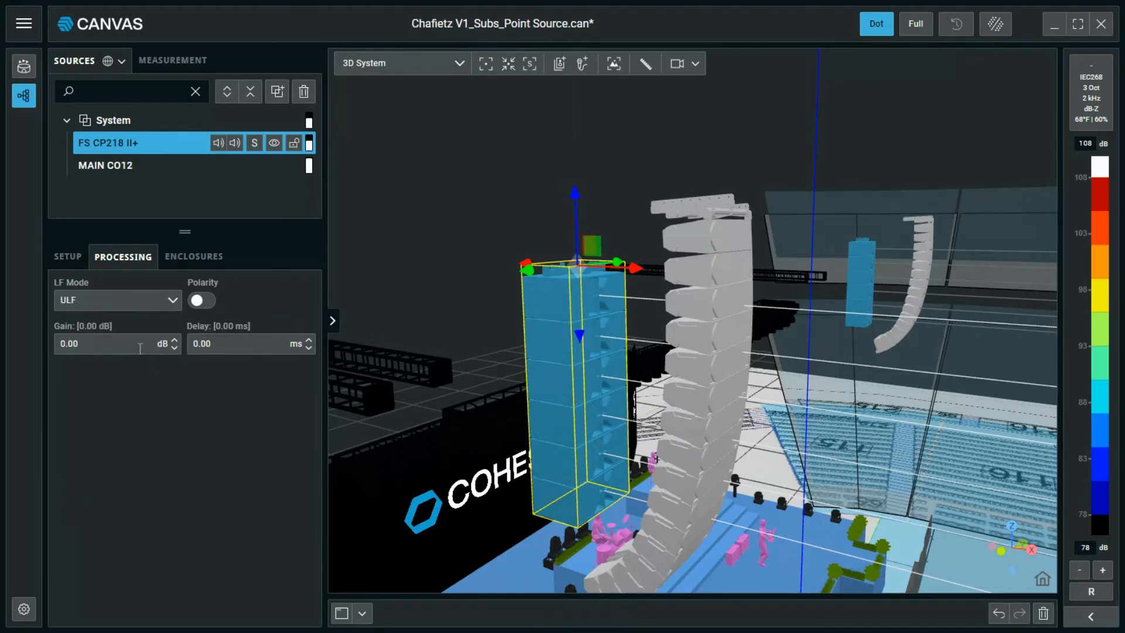
{"action": "key", "text": "Up"}
{"action": "key", "text": "Up"}
Try enclosure 5 backward with flipped polarity, then restore it to Forward with normal polarity.
{"action": "left_click", "coordinate": [186, 267]}
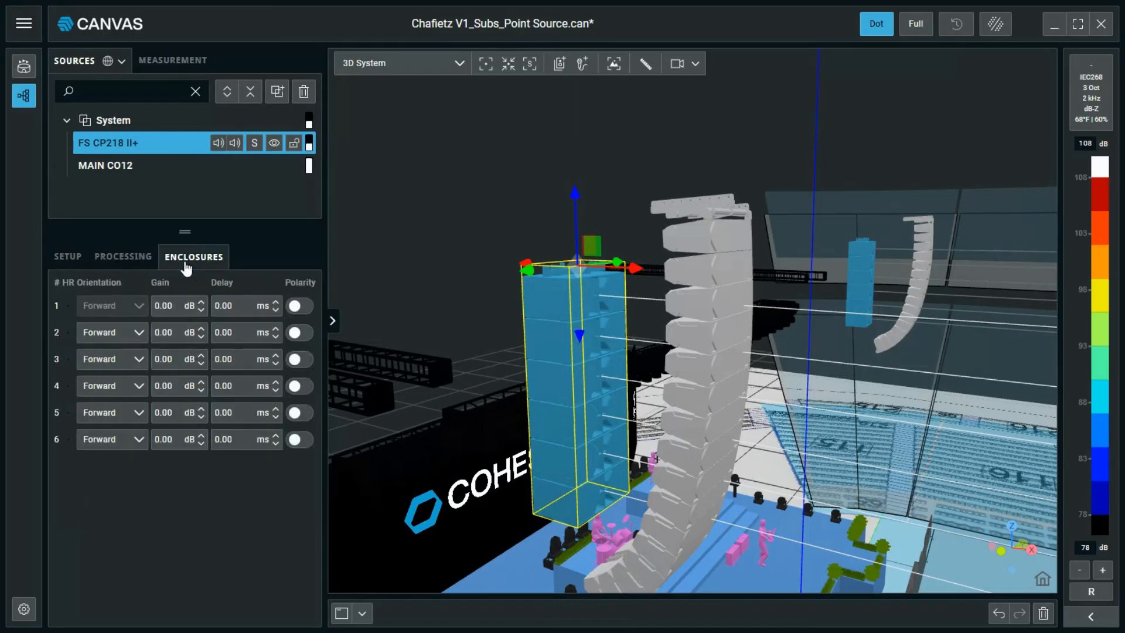
{"action": "left_click", "coordinate": [134, 446]}
{"action": "left_click", "coordinate": [127, 457]}
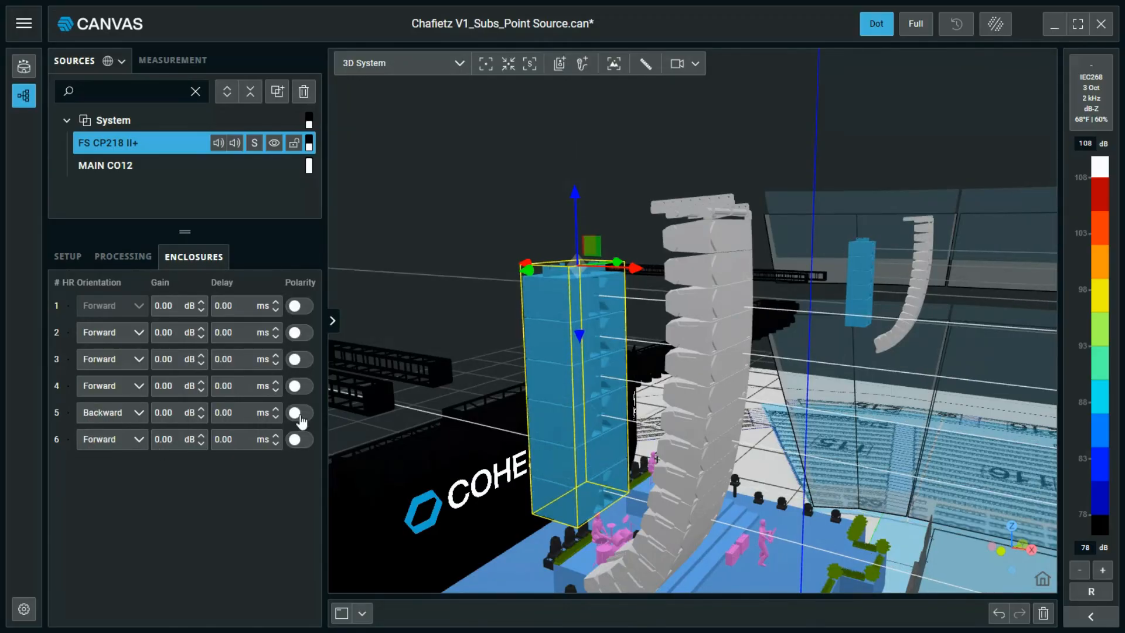
{"action": "left_click", "coordinate": [299, 414]}
{"action": "left_click", "coordinate": [300, 413]}
{"action": "left_click", "coordinate": [132, 413]}
{"action": "left_click", "coordinate": [108, 439]}
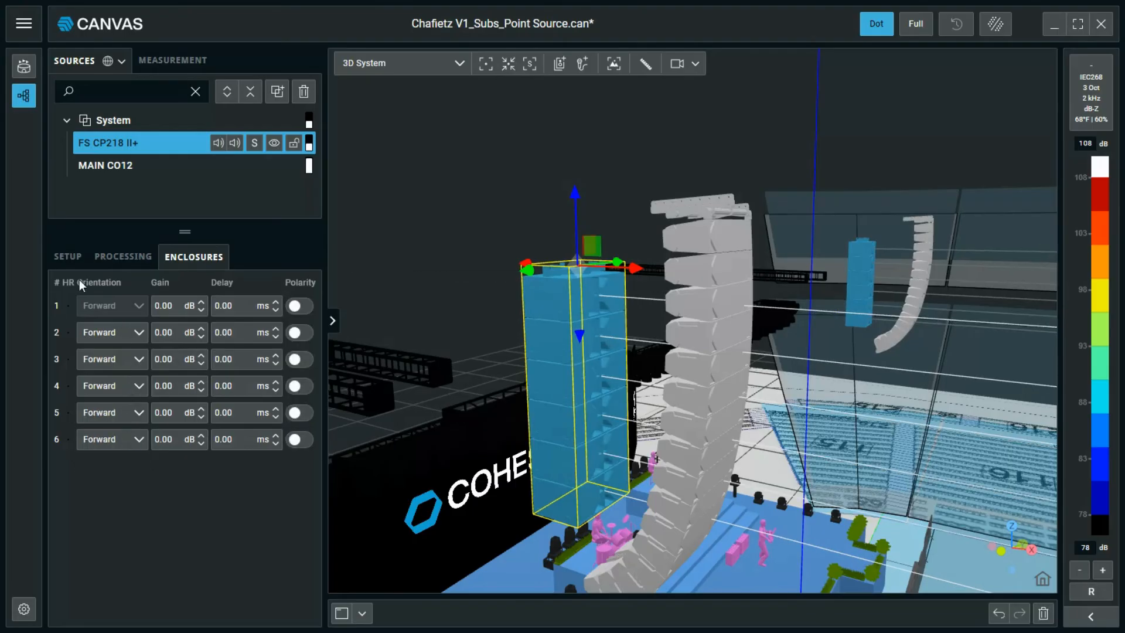
{"action": "left_click", "coordinate": [68, 260]}
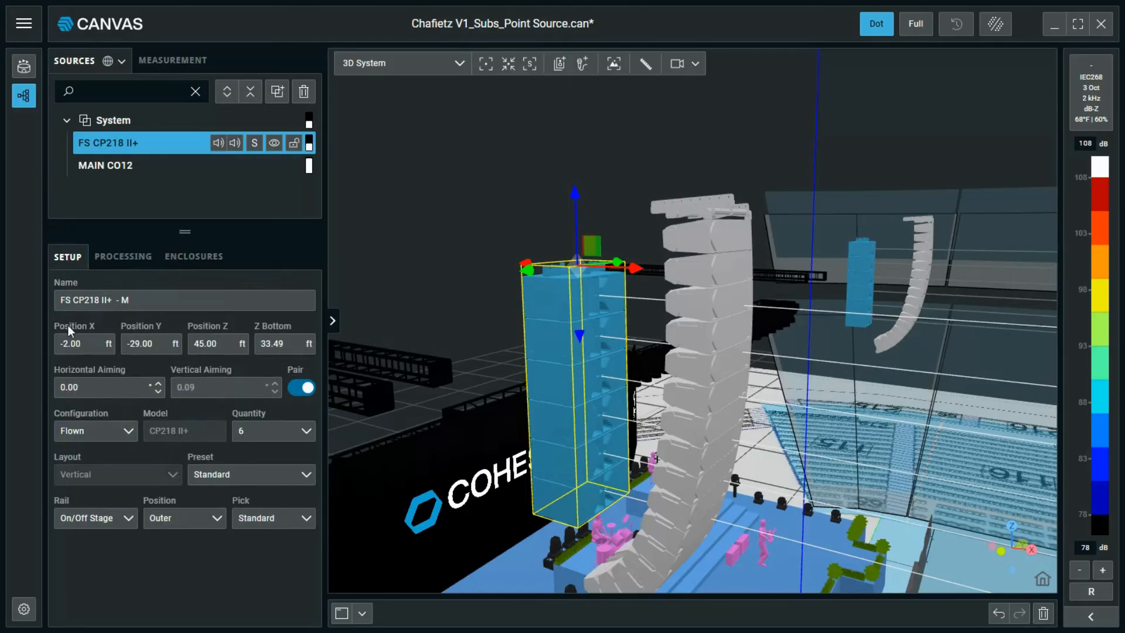
Apply the Cardioid preset to the flown subs, turning enclosures 2 and 5 backward.
{"action": "left_click", "coordinate": [222, 475]}
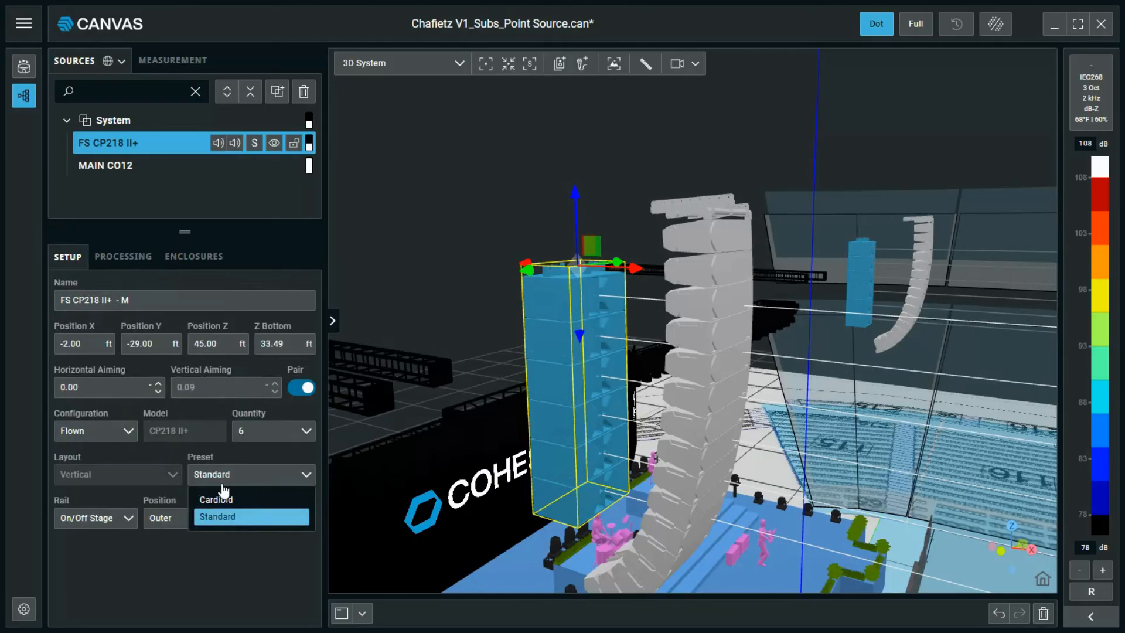
{"action": "left_click", "coordinate": [222, 499]}
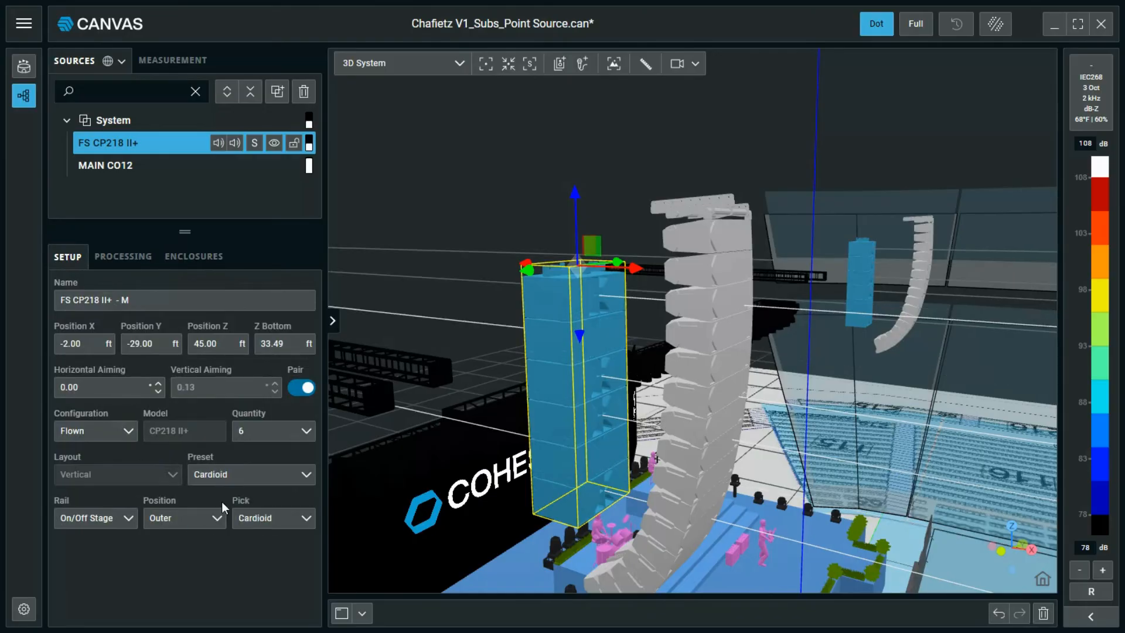
{"action": "left_click", "coordinate": [206, 259]}
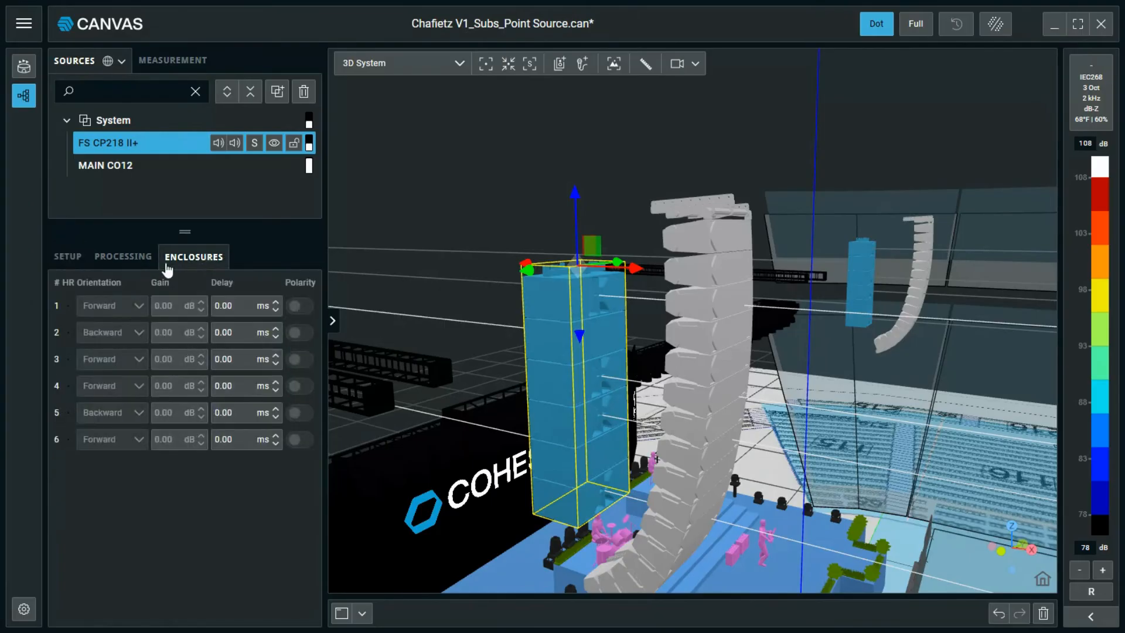
{"action": "left_click", "coordinate": [67, 258]}
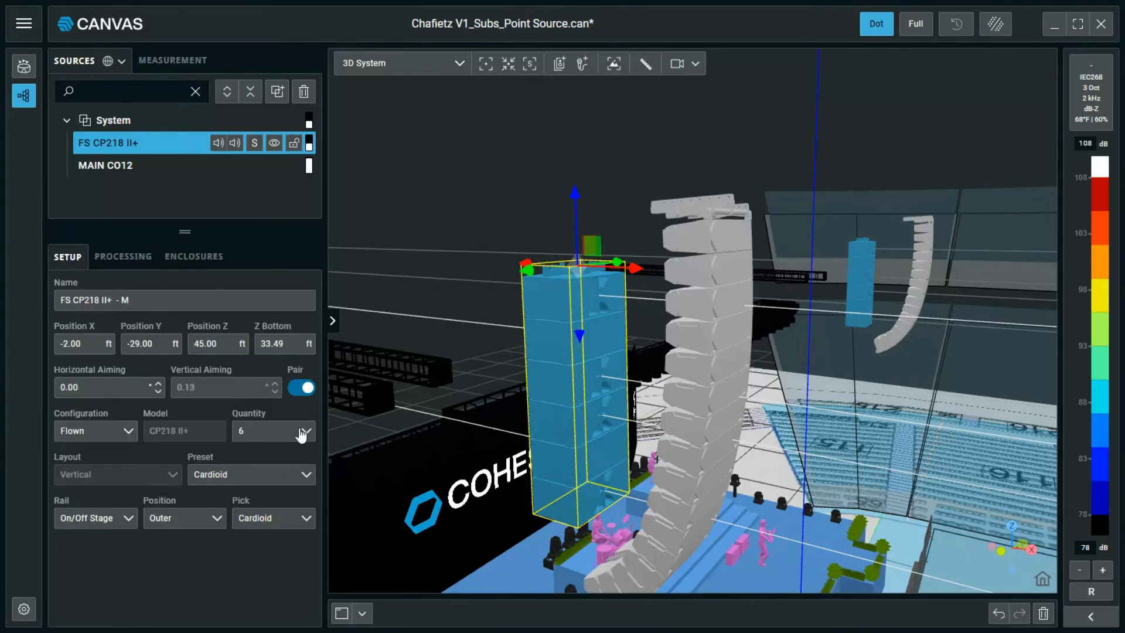
Keep the flown sub column at 6 cabinets with Pick left on Cardioid.
{"action": "left_click", "coordinate": [301, 433]}
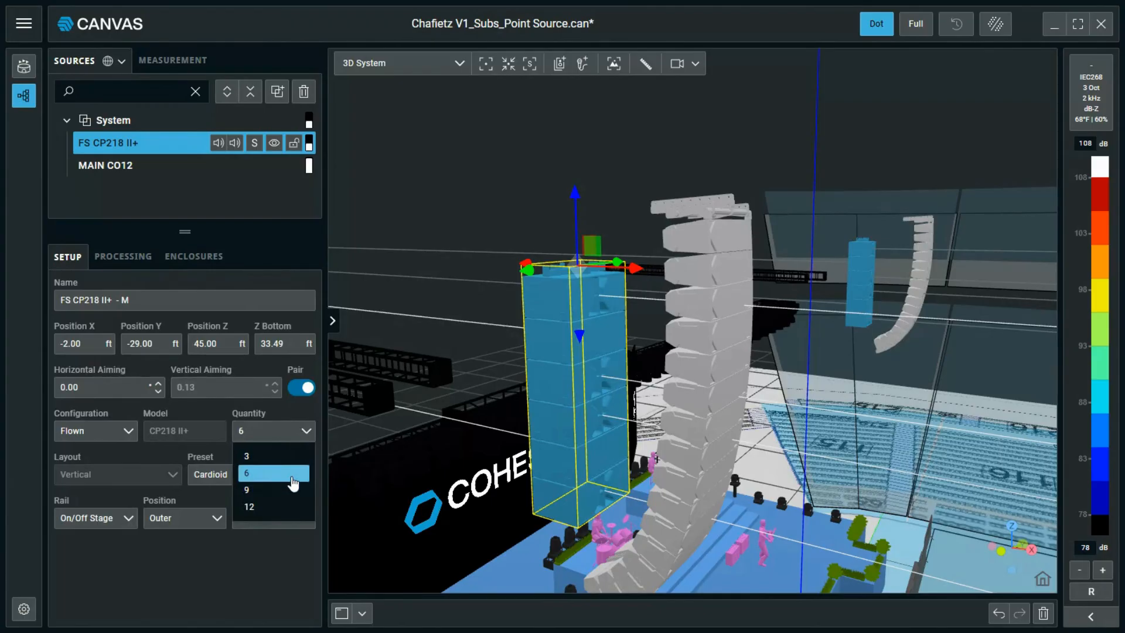
{"action": "left_click", "coordinate": [300, 437]}
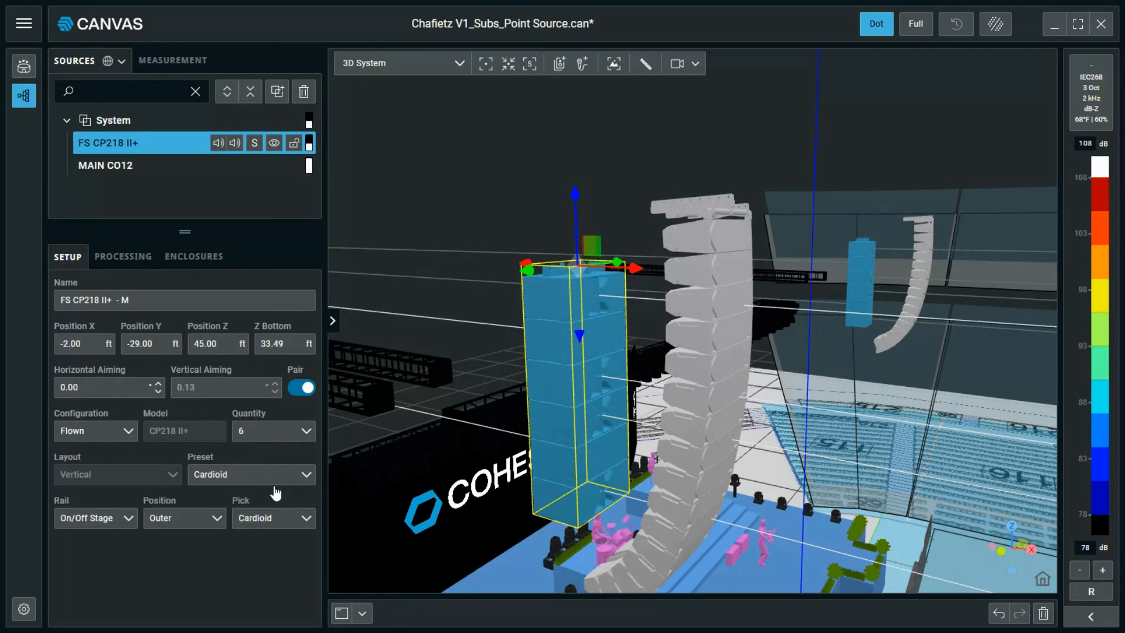
{"action": "left_click", "coordinate": [270, 520]}
{"action": "left_click", "coordinate": [271, 523]}
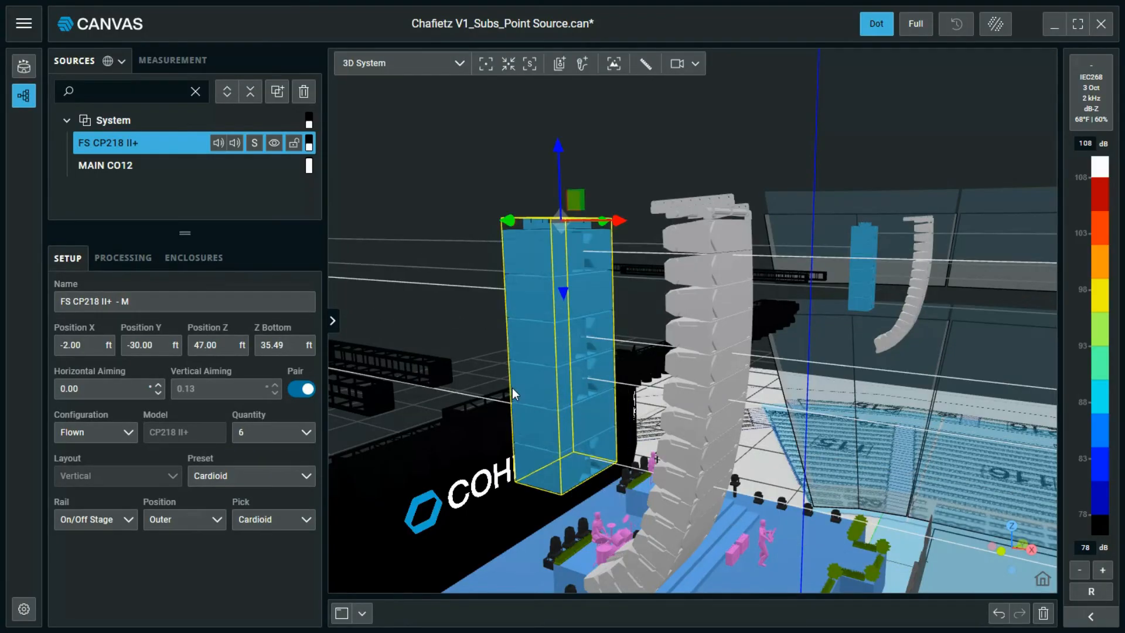
{"action": "scroll", "coordinate": [512, 388], "scroll_direction": "down", "scroll_amount": 5}
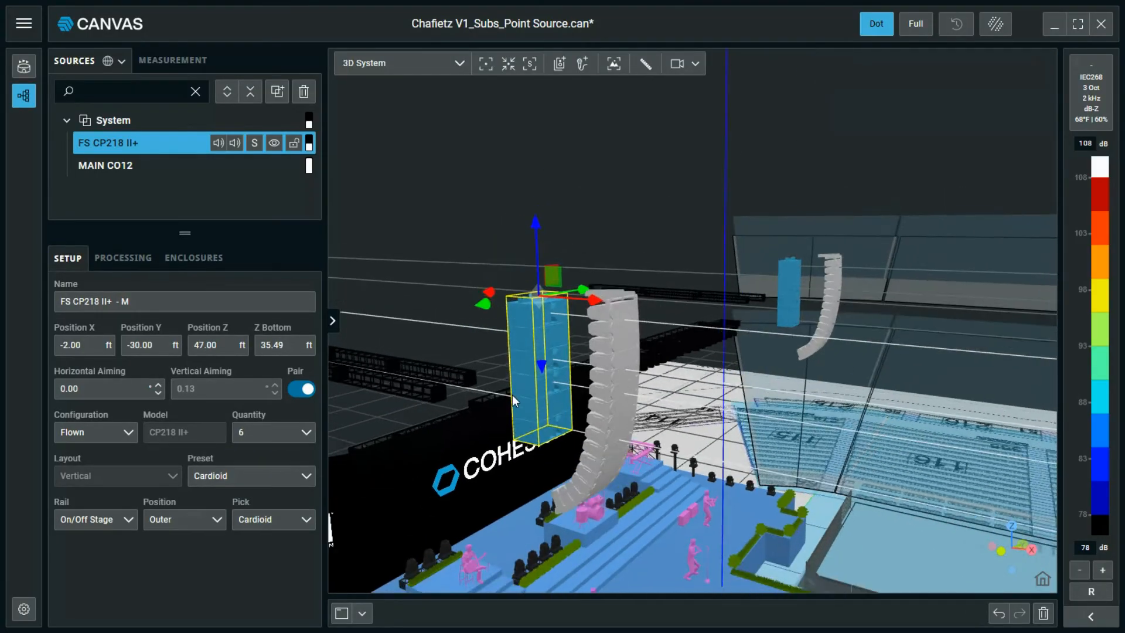
Add a new CP218 II+ subwoofer source named GS CP218 II+ 1.
{"action": "middle_click_drag", "start_coordinate": [670, 548], "coordinate": [632, 425]}
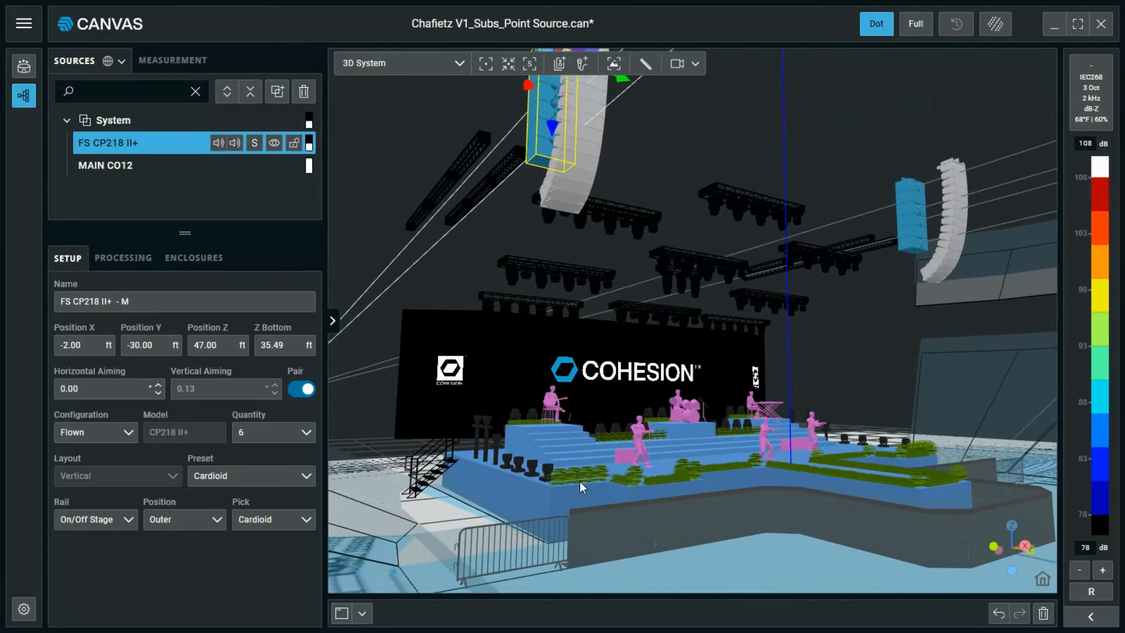
{"action": "left_click", "coordinate": [559, 64]}
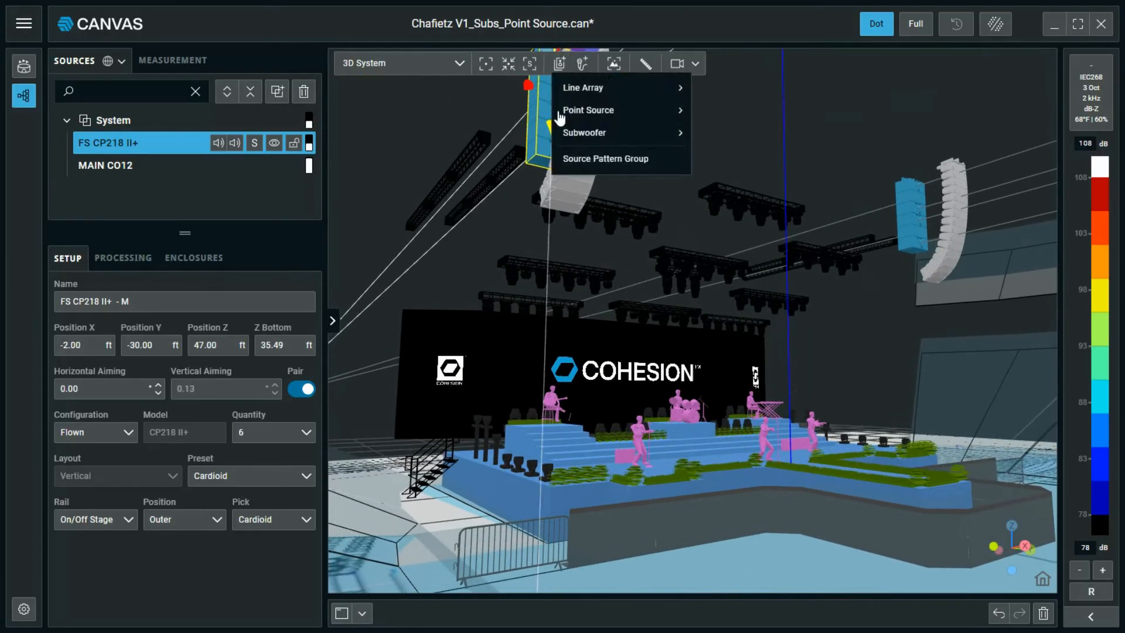
{"action": "mouse_move", "coordinate": [619, 139]}
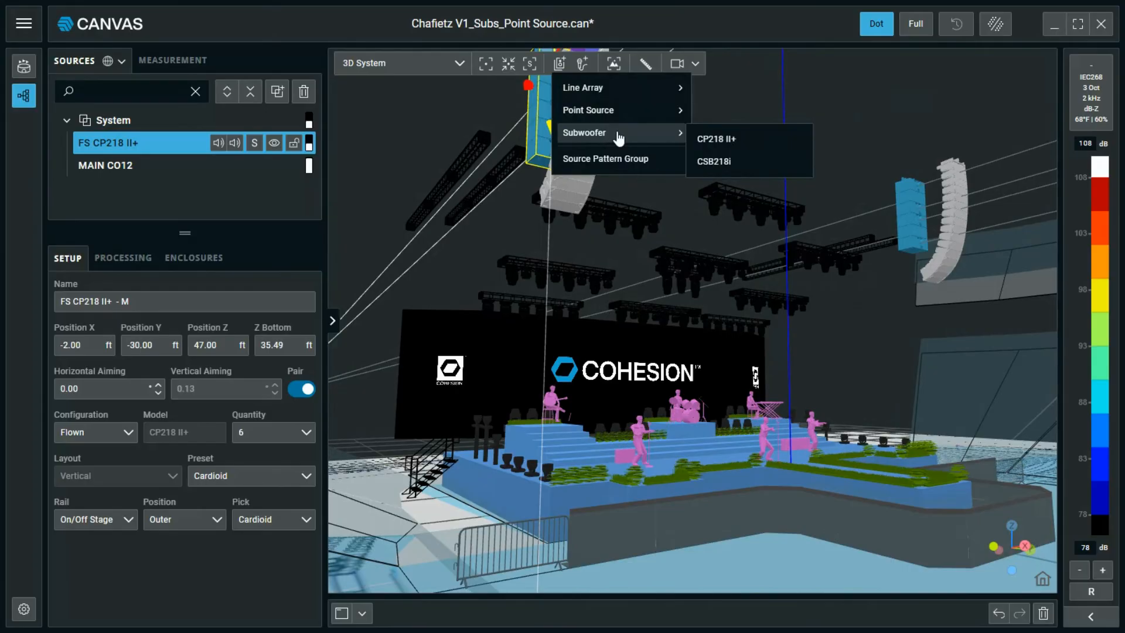
{"action": "left_click", "coordinate": [717, 139]}
{"action": "type", "text": "GS CP218 II+ 1"}
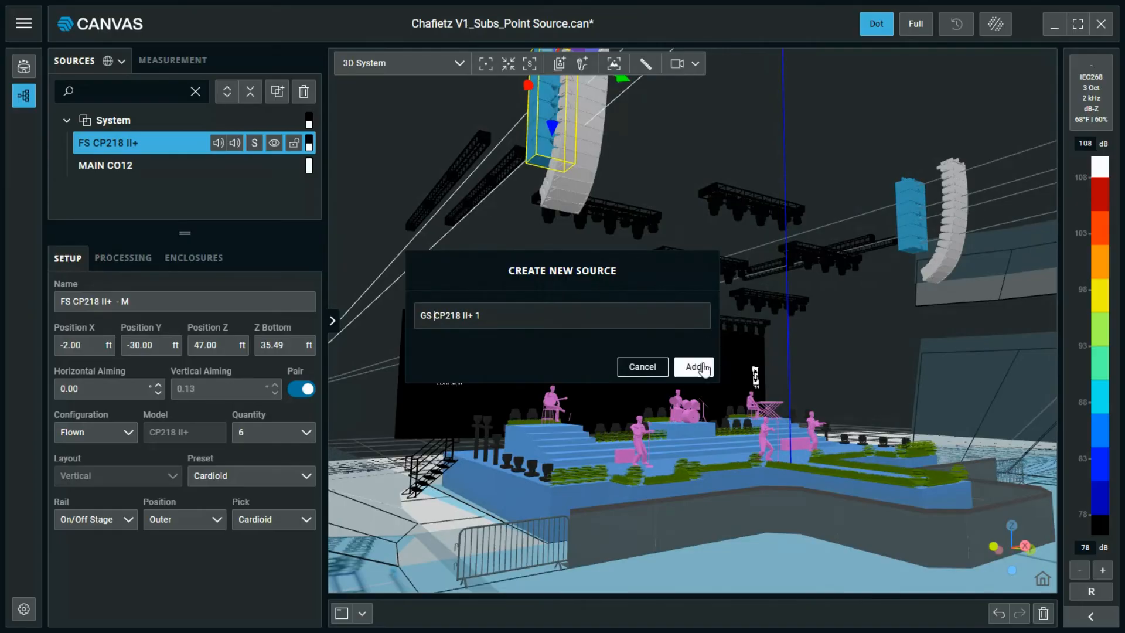
{"action": "left_click", "coordinate": [695, 368]}
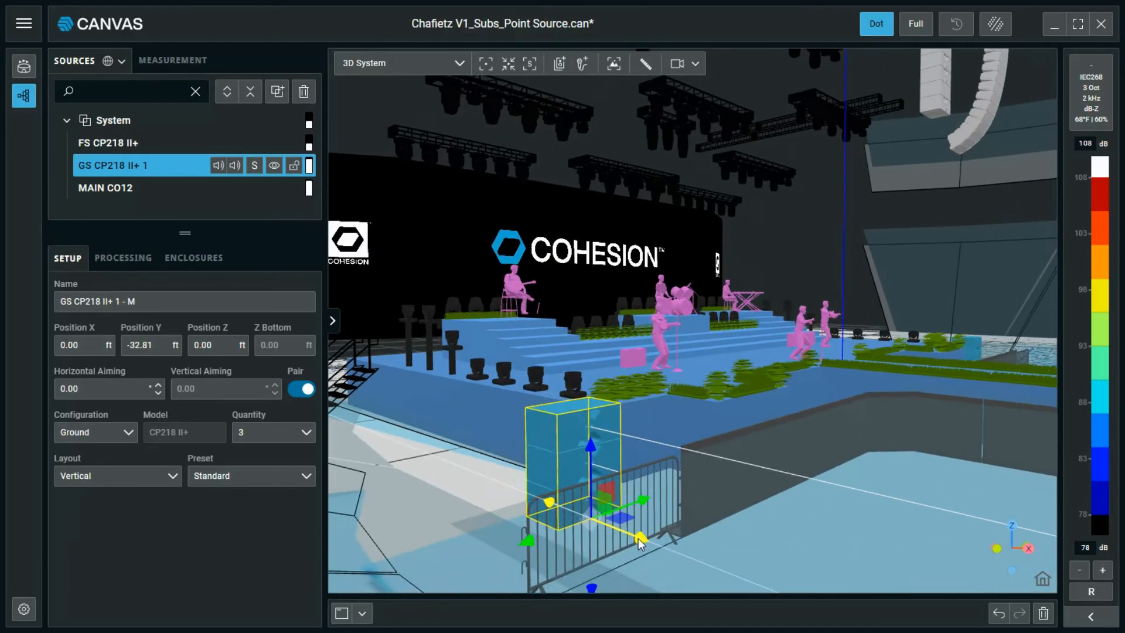
Move the ground subs to X 4 ft and lay them out as a horizontal row of 6.
{"action": "left_click_drag", "start_coordinate": [648, 542], "coordinate": [709, 571]}
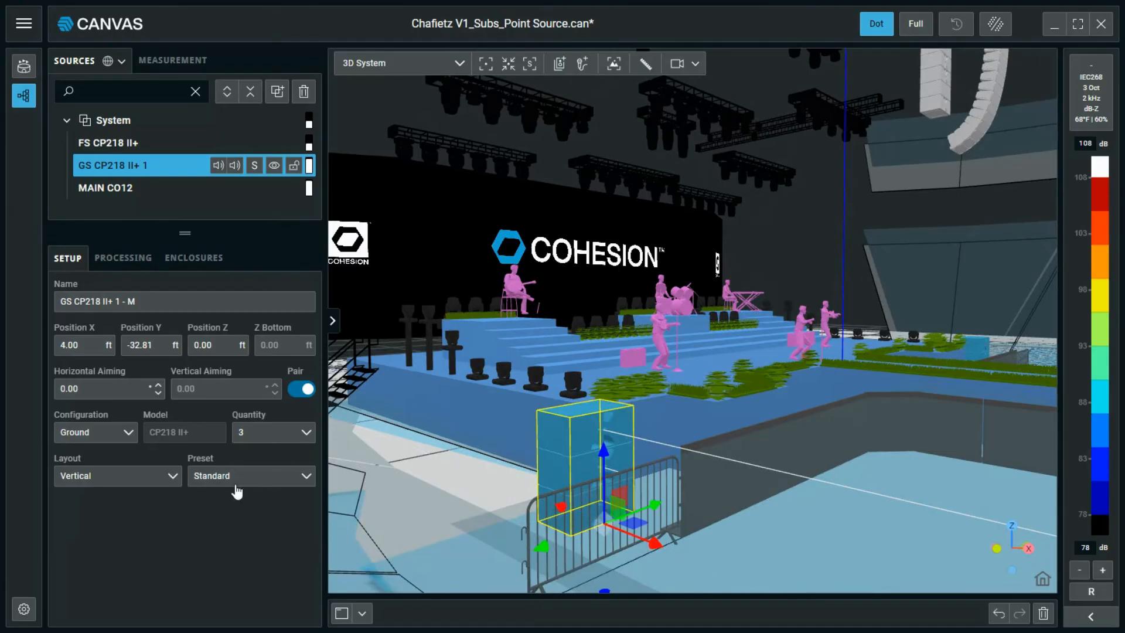
{"action": "left_click", "coordinate": [173, 477]}
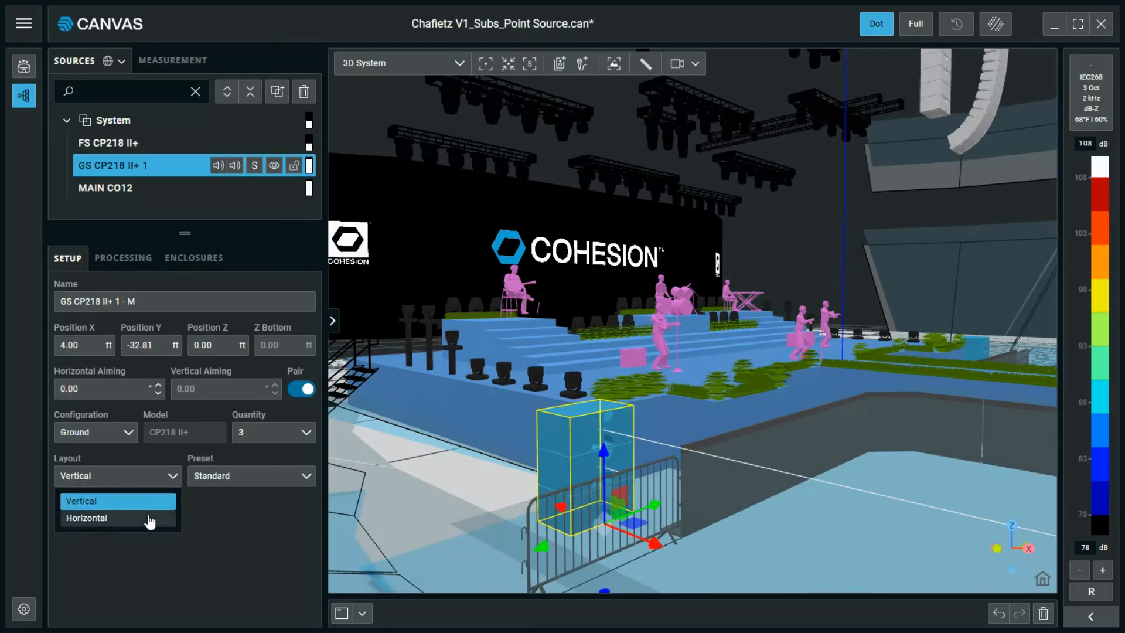
{"action": "left_click", "coordinate": [150, 518]}
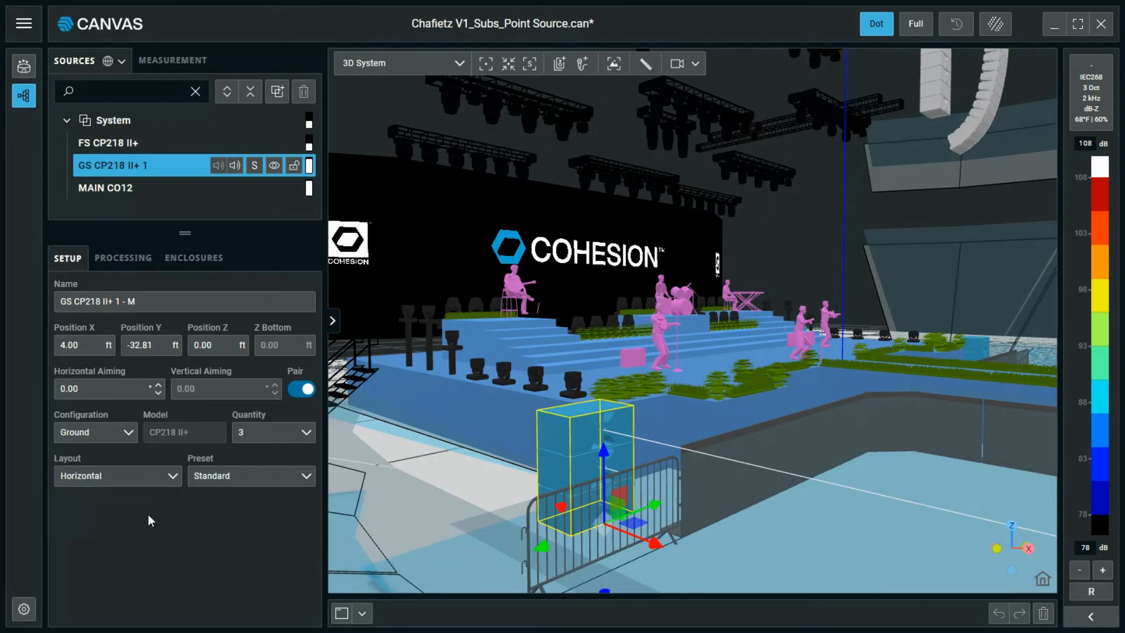
{"action": "left_click", "coordinate": [154, 479]}
{"action": "left_click", "coordinate": [134, 502]}
{"action": "left_click", "coordinate": [301, 433]}
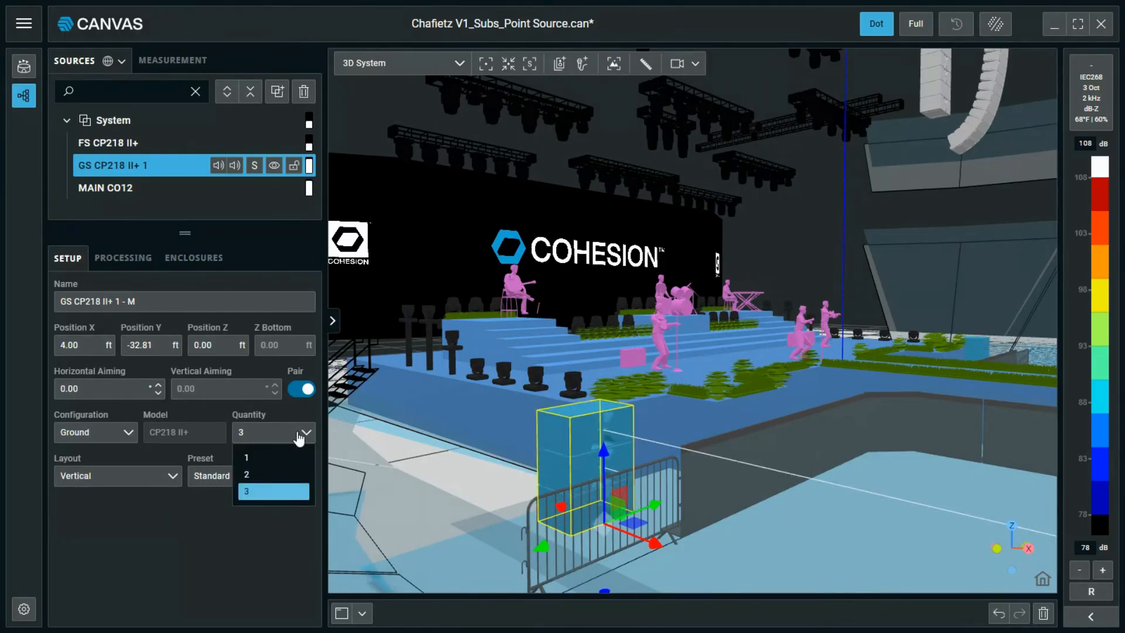
{"action": "left_click", "coordinate": [299, 437]}
{"action": "left_click", "coordinate": [146, 477]}
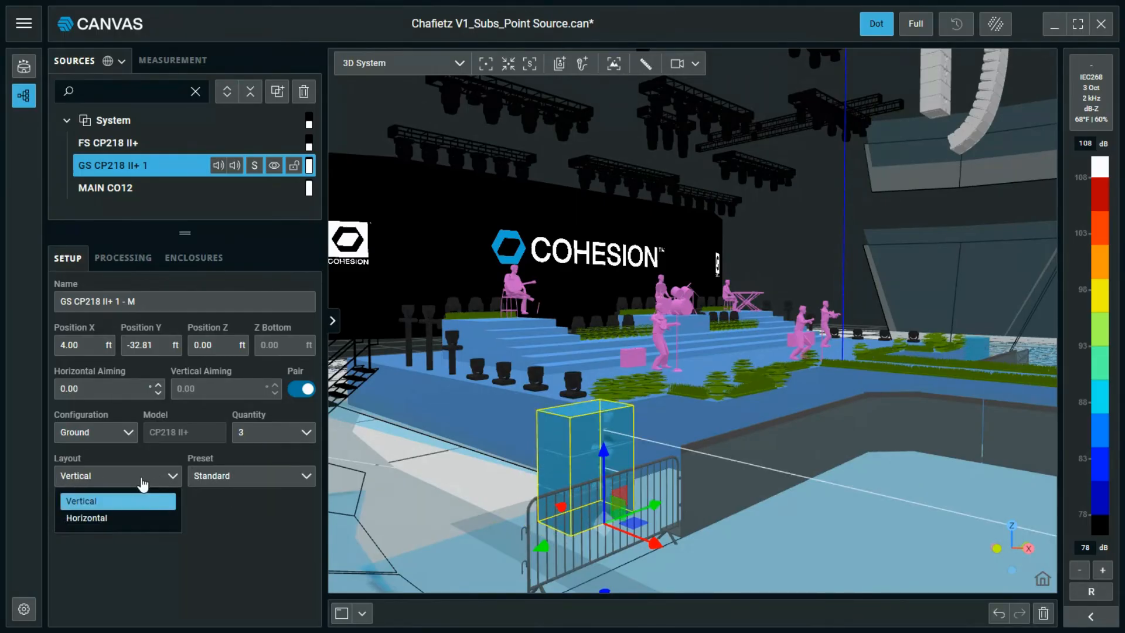
{"action": "left_click", "coordinate": [136, 519]}
{"action": "left_click", "coordinate": [270, 436]}
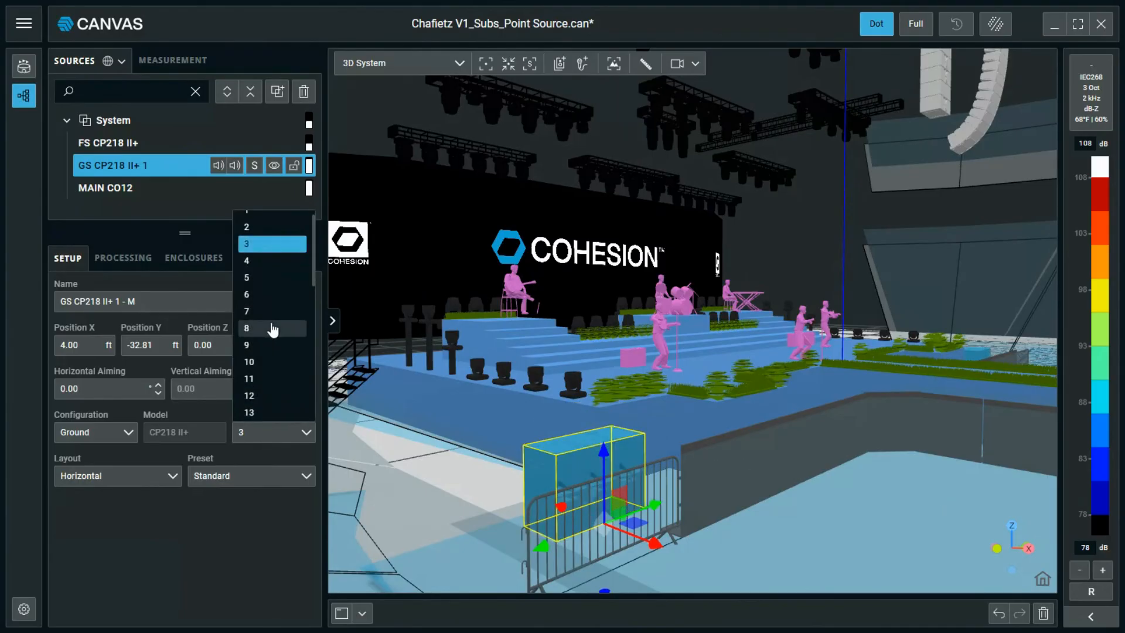
{"action": "left_click", "coordinate": [274, 297]}
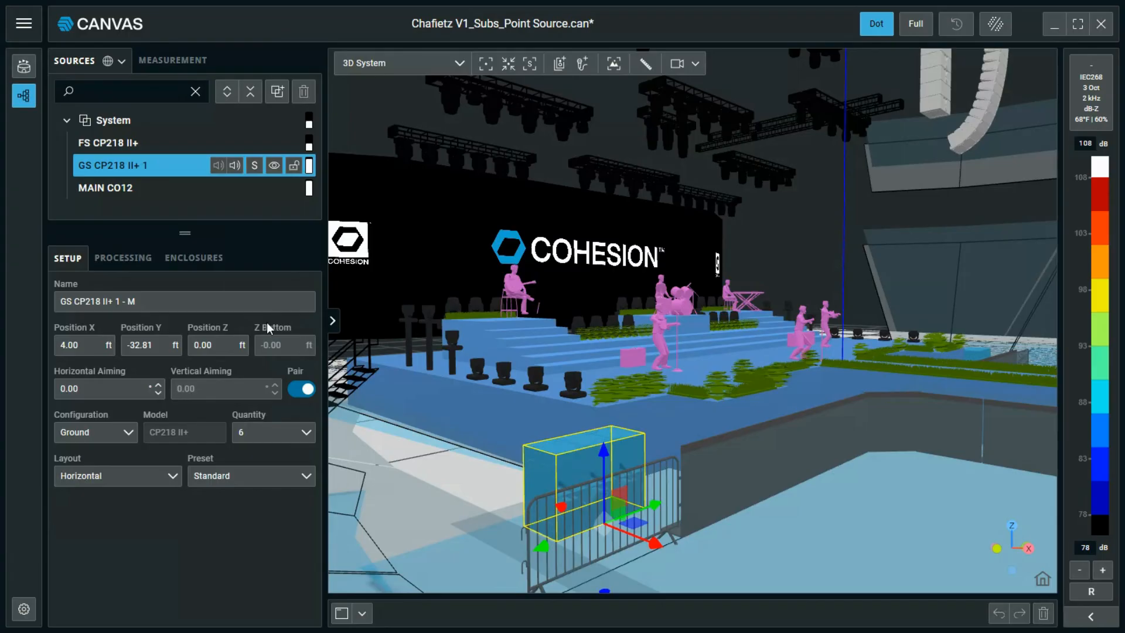
Set the ground subs' LF Mode to ULF.
{"action": "left_click_drag", "start_coordinate": [791, 503], "coordinate": [758, 502]}
{"action": "mouse_move", "coordinate": [757, 501]}
{"action": "right_mouse_down"}
{"action": "mouse_move", "coordinate": [768, 478]}
{"action": "mouse_move", "coordinate": [747, 482]}
{"action": "right_mouse_up"}
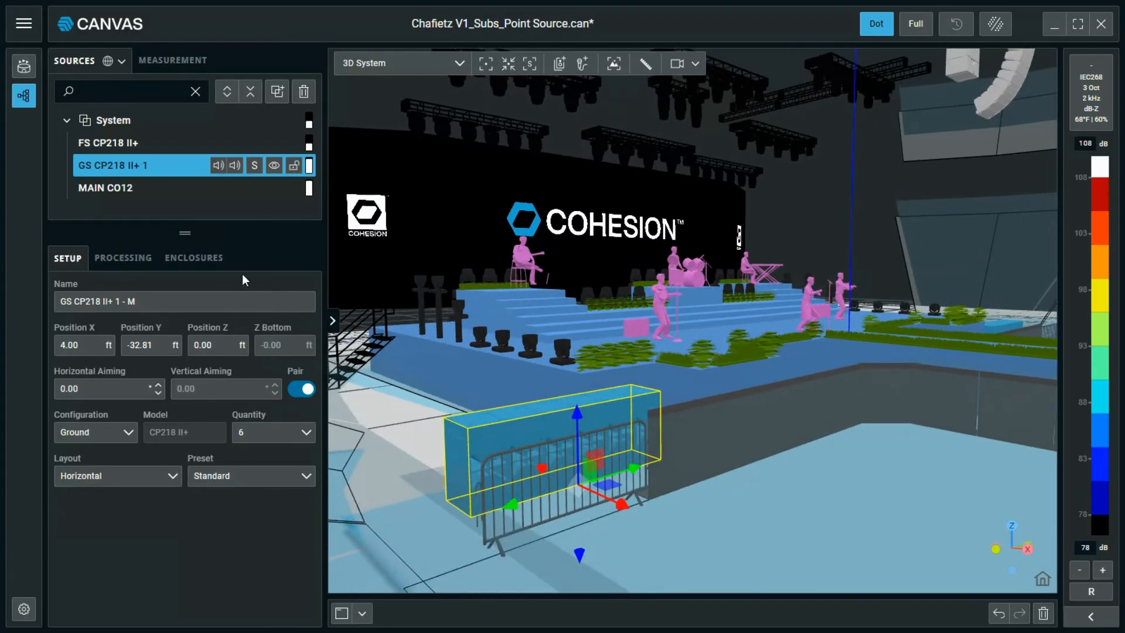
{"action": "left_click", "coordinate": [142, 261]}
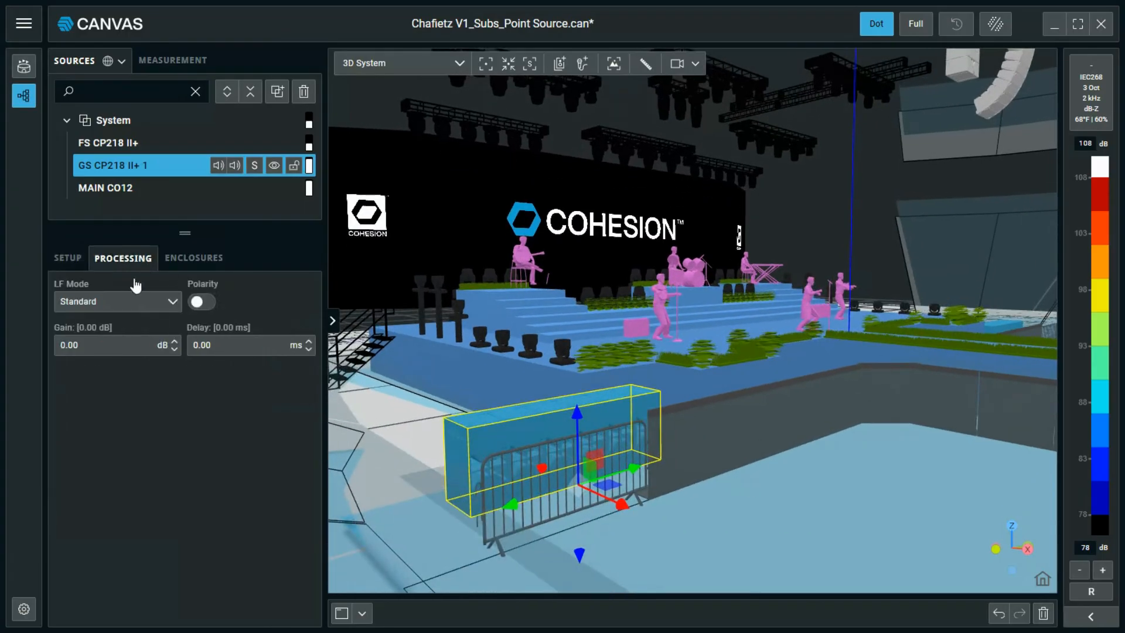
{"action": "left_click", "coordinate": [130, 303]}
{"action": "left_click", "coordinate": [117, 346]}
{"action": "left_click", "coordinate": [197, 260]}
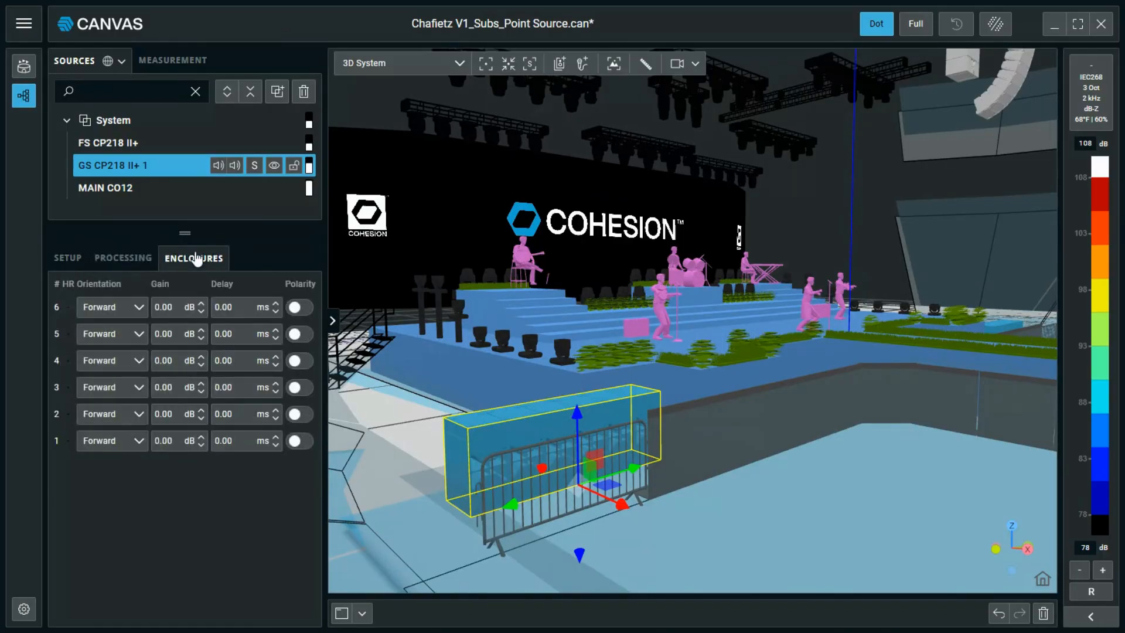
{"action": "left_click", "coordinate": [75, 264]}
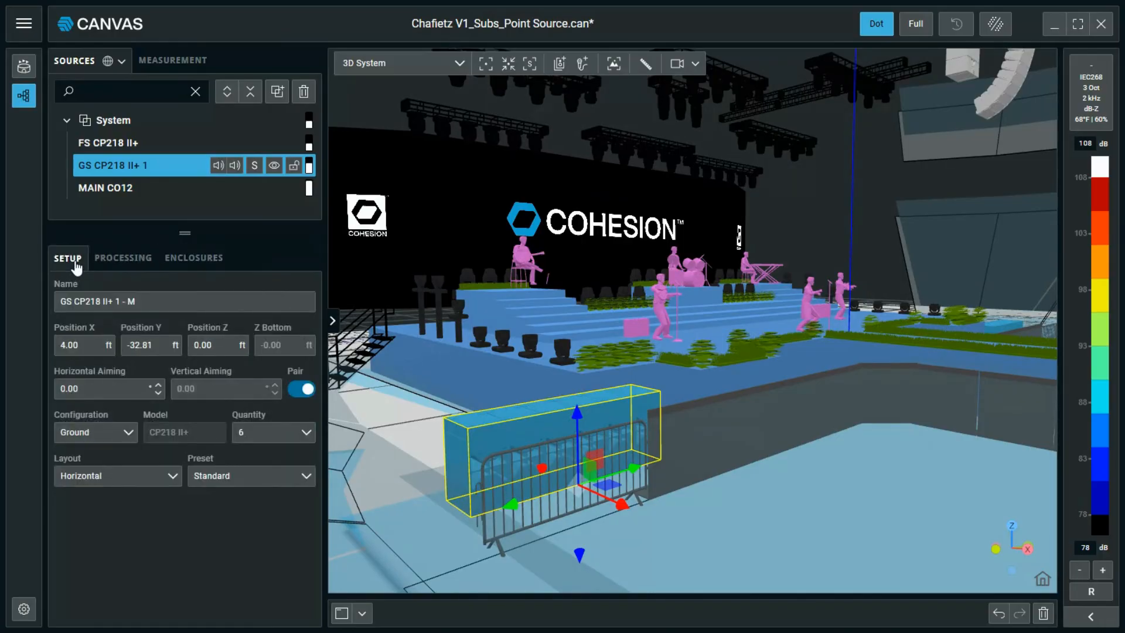
Apply the Cardioid preset to the ground sub row.
{"action": "left_click", "coordinate": [243, 481]}
{"action": "left_click", "coordinate": [239, 502]}
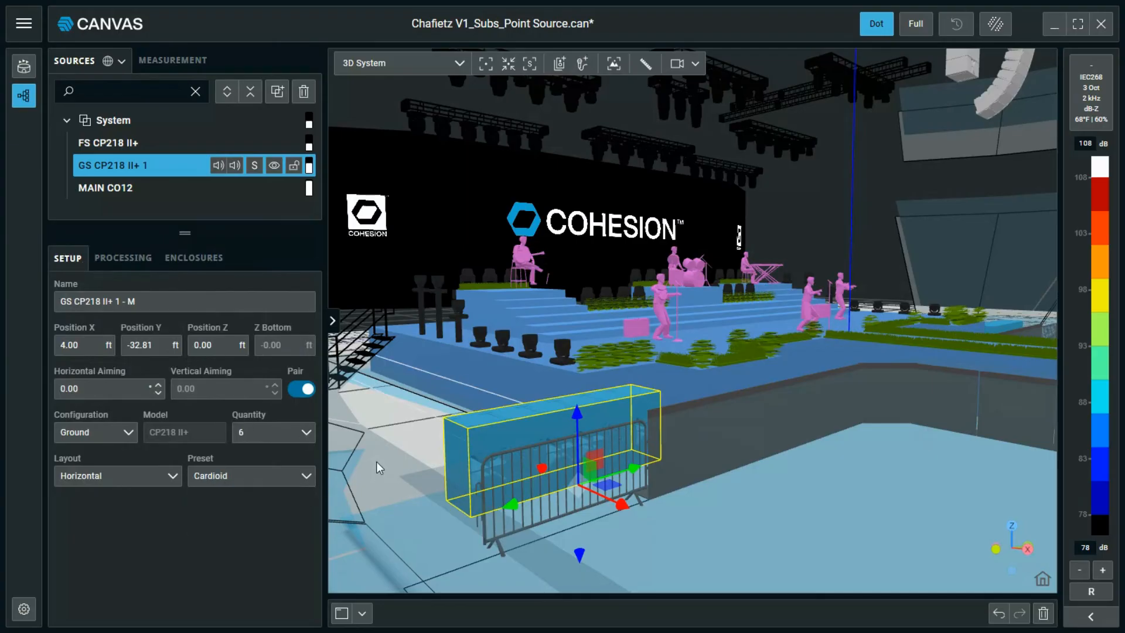
{"action": "left_click_drag", "start_coordinate": [811, 341], "coordinate": [727, 449]}
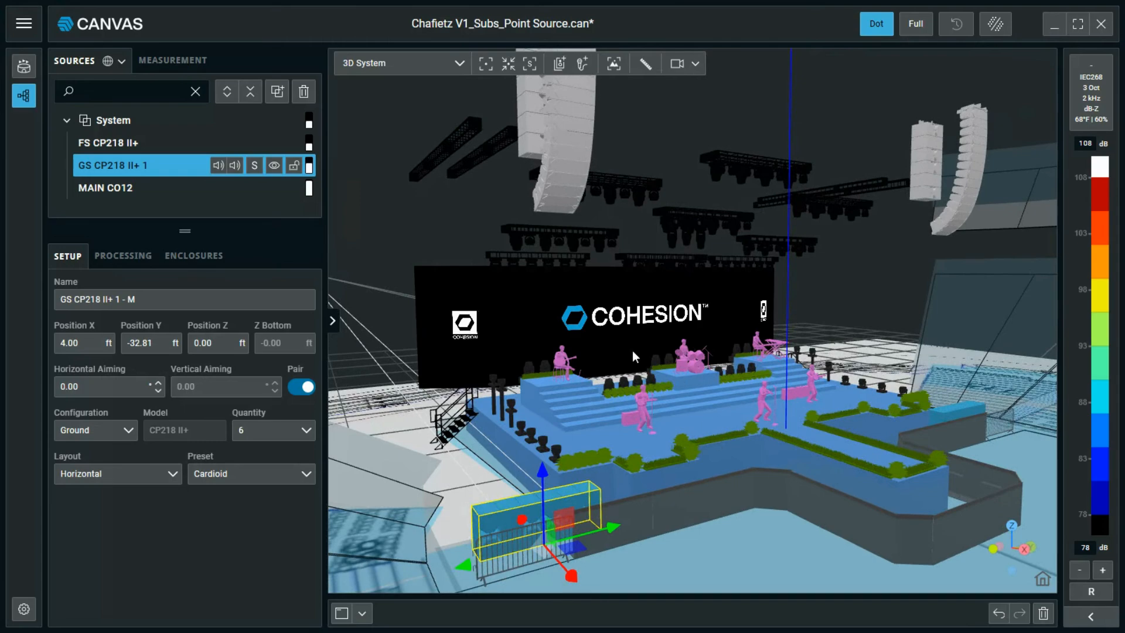
Add a new CF28 point source named FF Z1 CF28 1.
{"action": "left_click", "coordinate": [561, 69]}
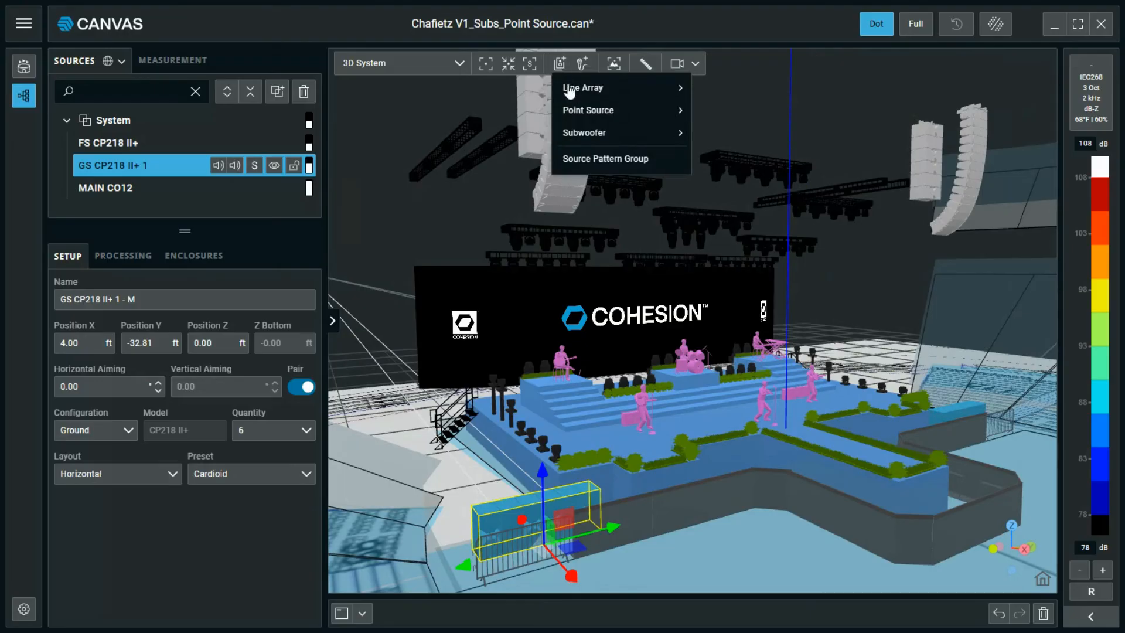
{"action": "mouse_move", "coordinate": [582, 115]}
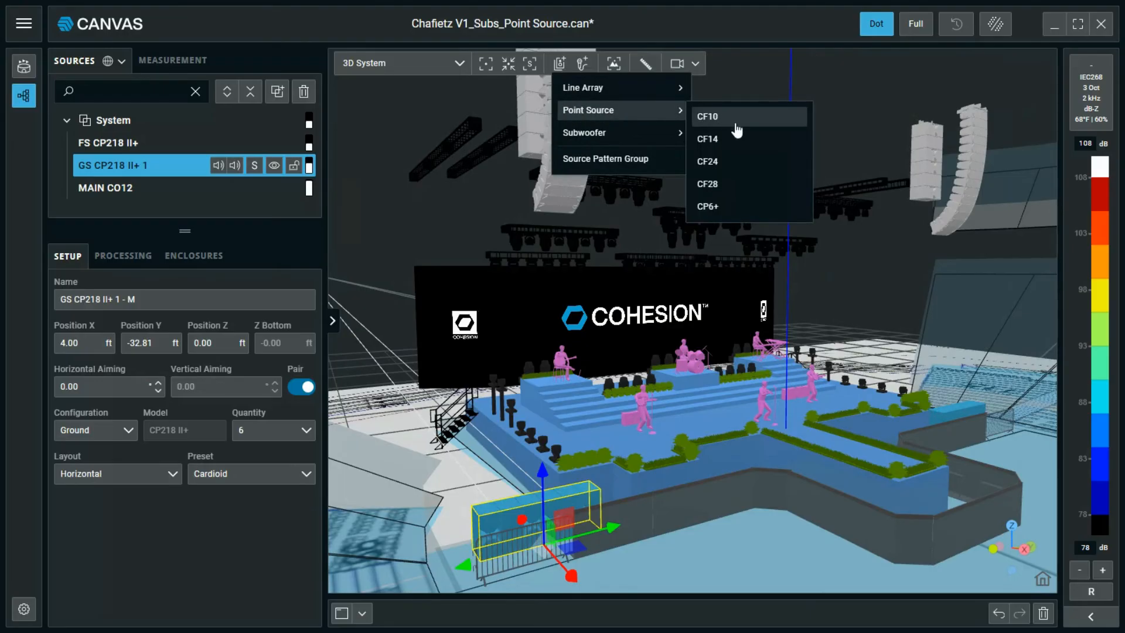
{"action": "left_click", "coordinate": [730, 196]}
{"action": "left_click", "coordinate": [422, 315]}
{"action": "type", "text": "FF Z1 CF28 1"}
{"action": "left_click", "coordinate": [697, 366]}
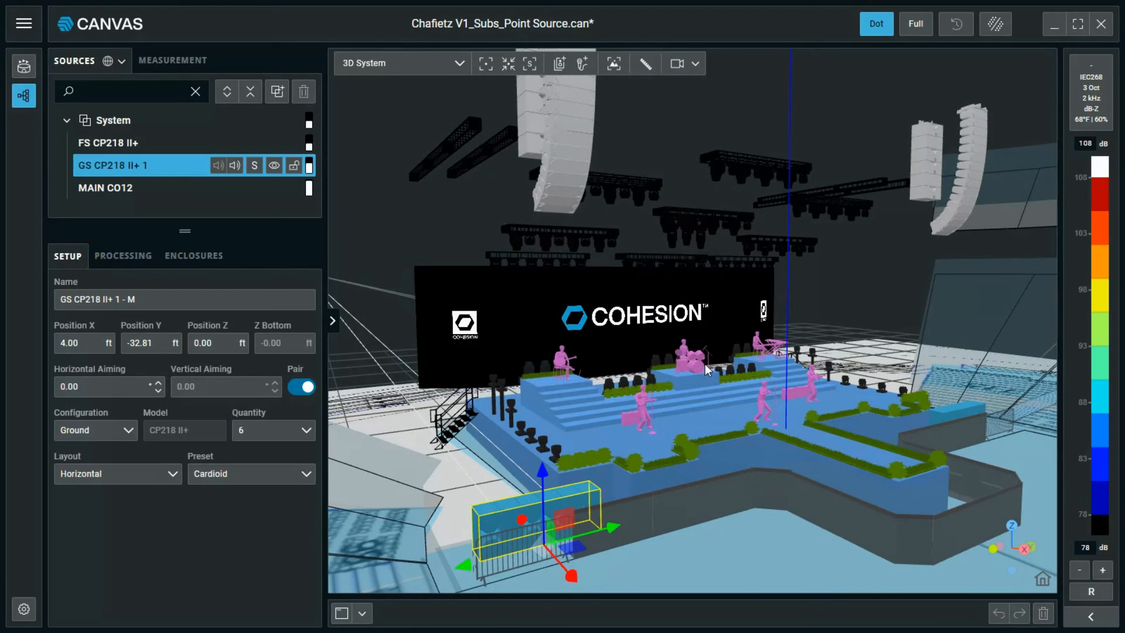
Set the front fill's position to X 4 ft and Z 4 ft.
{"action": "left_click", "coordinate": [525, 433]}
{"action": "left_click_drag", "start_coordinate": [87, 345], "coordinate": [56, 345]}
{"action": "type", "text": "4"}
{"action": "key", "text": "Tab"}
{"action": "key", "text": "Tab"}
{"action": "type", "text": "4"}
{"action": "key", "text": "Return"}
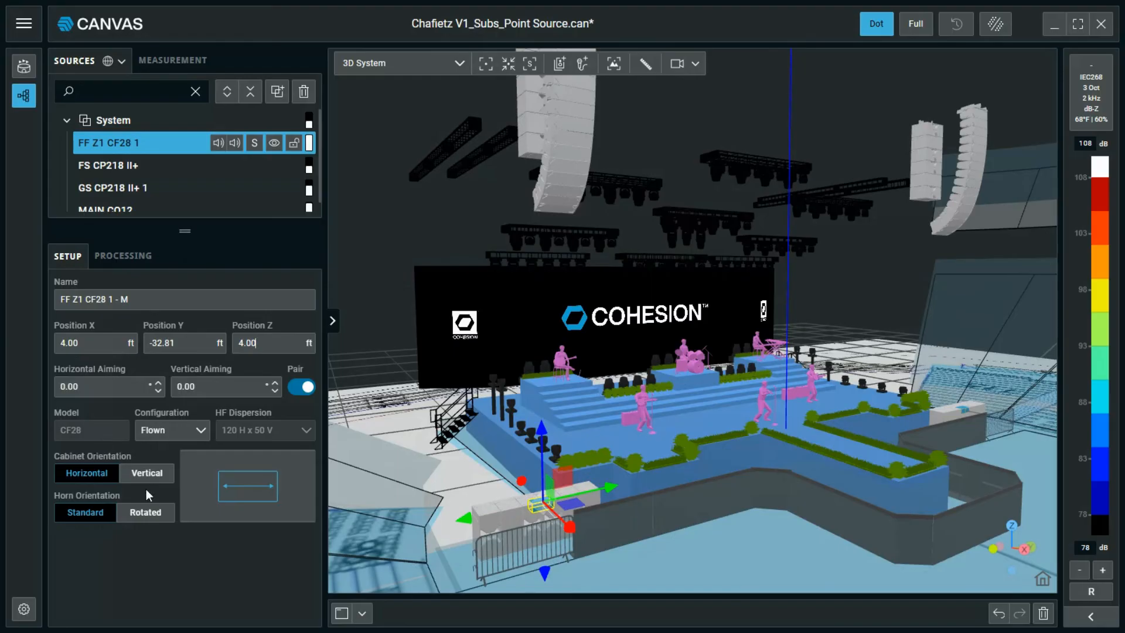
Make the front fill ground-configured and move it to Y -30 ft at the stage edge.
{"action": "left_click", "coordinate": [174, 437]}
{"action": "left_click", "coordinate": [157, 467]}
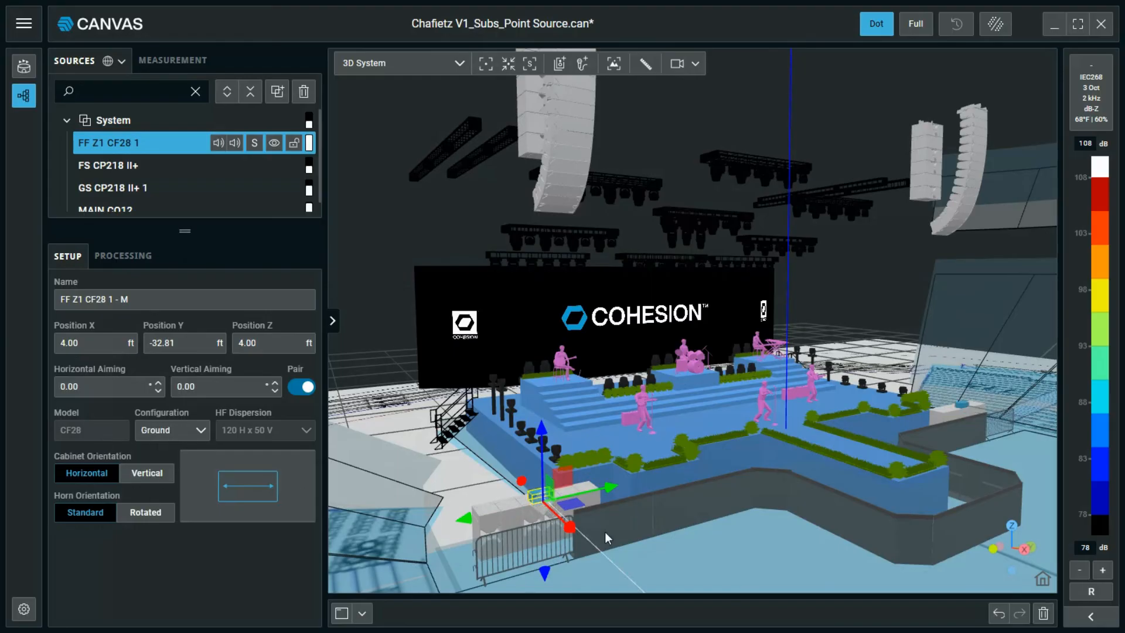
{"action": "scroll", "coordinate": [605, 532], "scroll_direction": "up", "scroll_amount": 3}
{"action": "scroll", "coordinate": [543, 490], "scroll_direction": "up", "scroll_amount": 2}
{"action": "left_click_drag", "start_coordinate": [638, 511], "coordinate": [589, 487]}
{"action": "left_click_drag", "start_coordinate": [518, 388], "coordinate": [606, 374]}
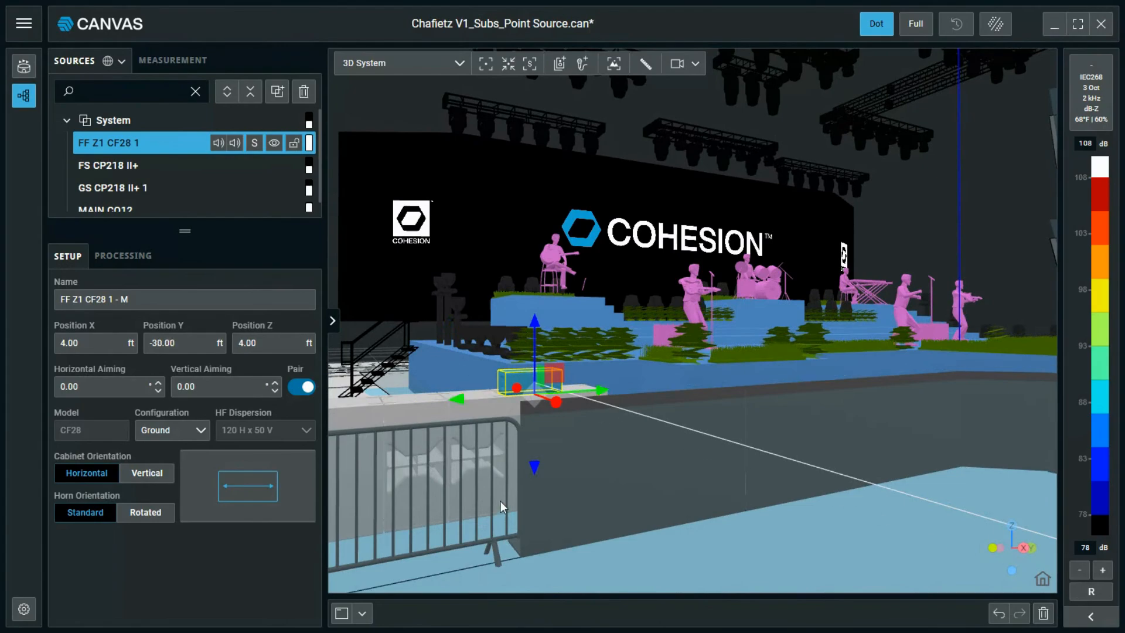
{"action": "left_click_drag", "start_coordinate": [501, 501], "coordinate": [537, 522]}
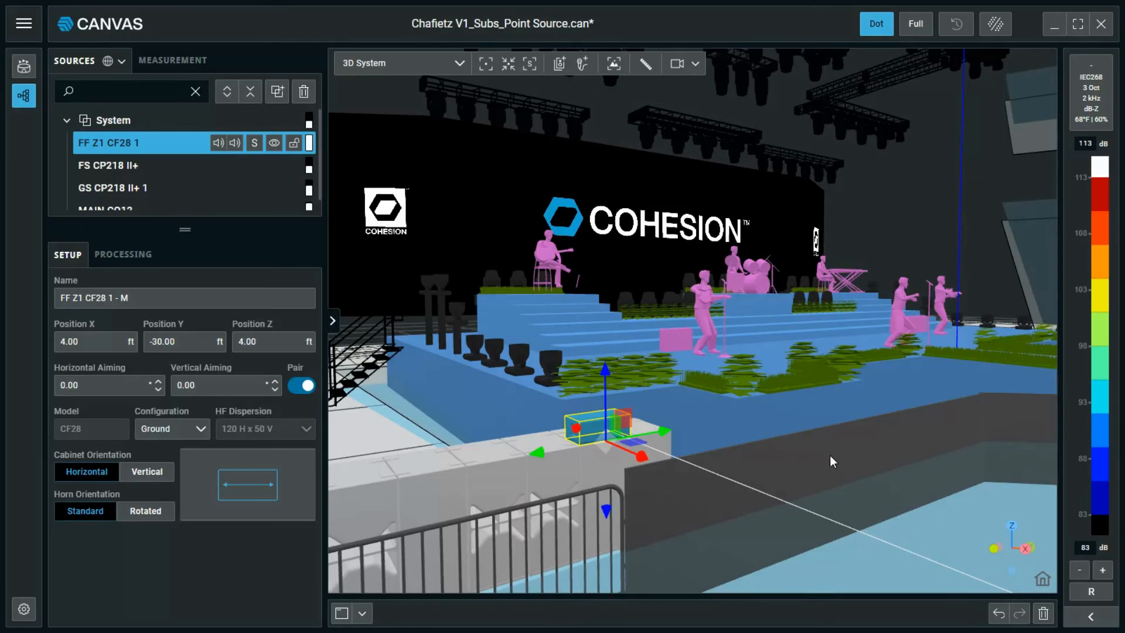
Set the CF28 front fill to a Standard horn and Horizontal cabinet orientation, 120 H x 50 V.
{"action": "scroll", "coordinate": [596, 437], "scroll_direction": "up", "scroll_amount": 2}
{"action": "scroll", "coordinate": [596, 438], "scroll_direction": "up", "scroll_amount": 3}
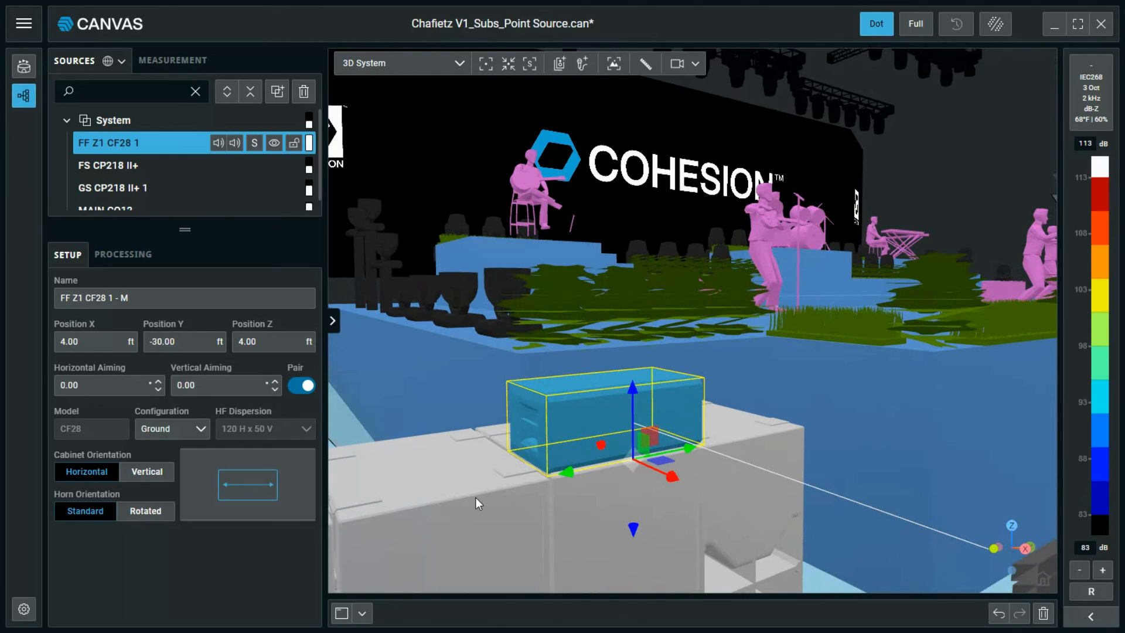
{"action": "left_click", "coordinate": [160, 478]}
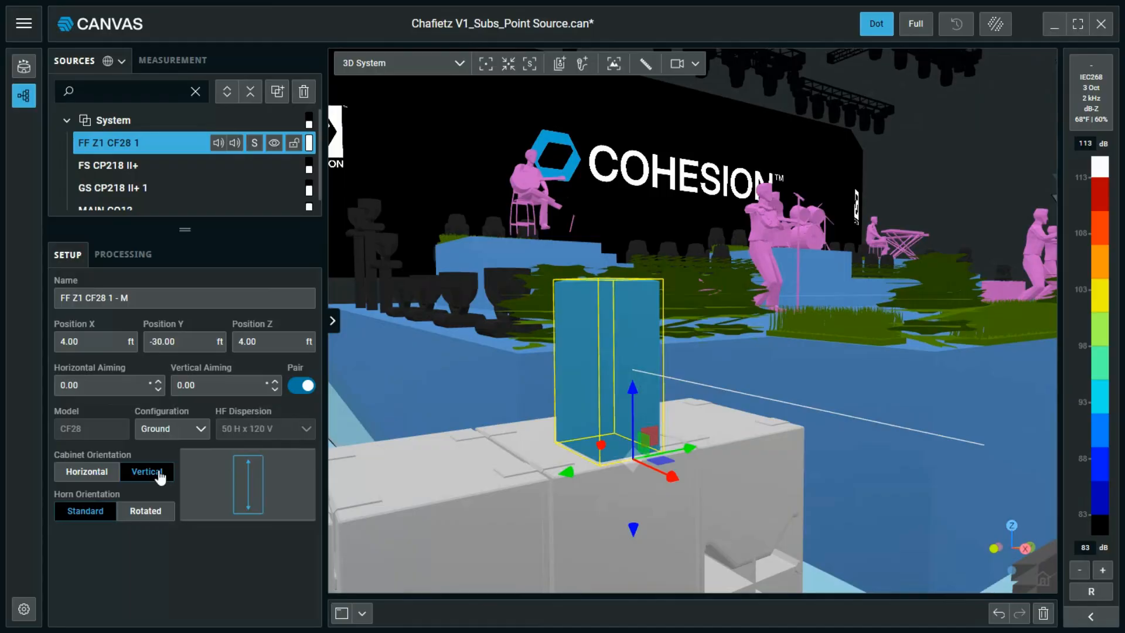
{"action": "left_click", "coordinate": [142, 512]}
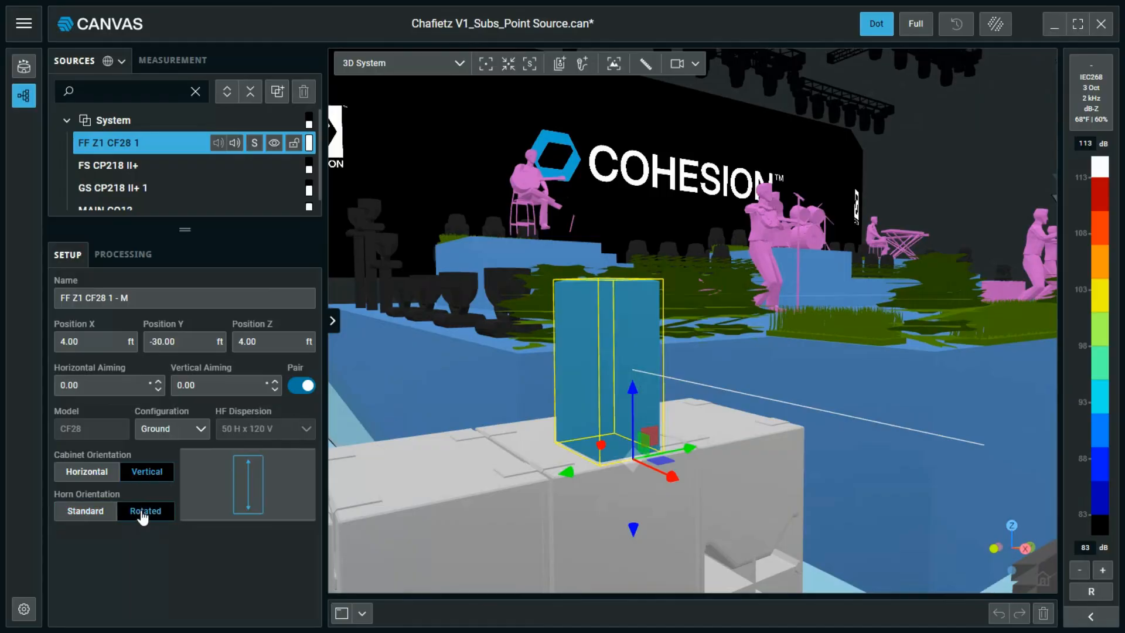
{"action": "left_click", "coordinate": [92, 514]}
{"action": "left_click", "coordinate": [93, 473]}
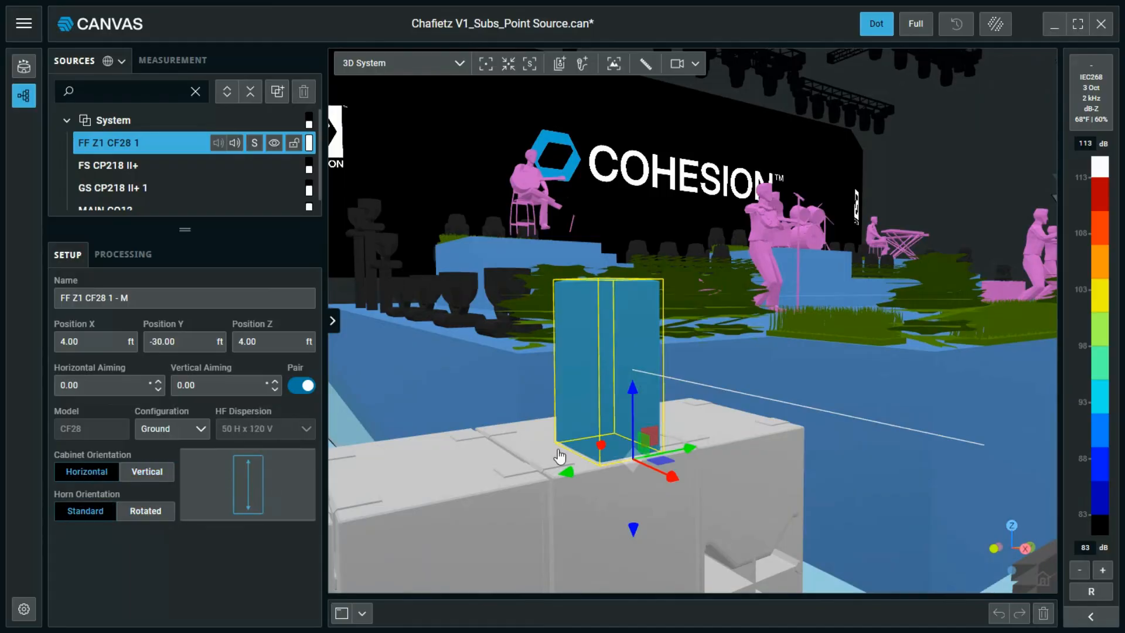
Turn on the Dot SPL map to show coverage across the audience floor.
{"action": "scroll", "coordinate": [523, 368], "scroll_direction": "down", "scroll_amount": 10}
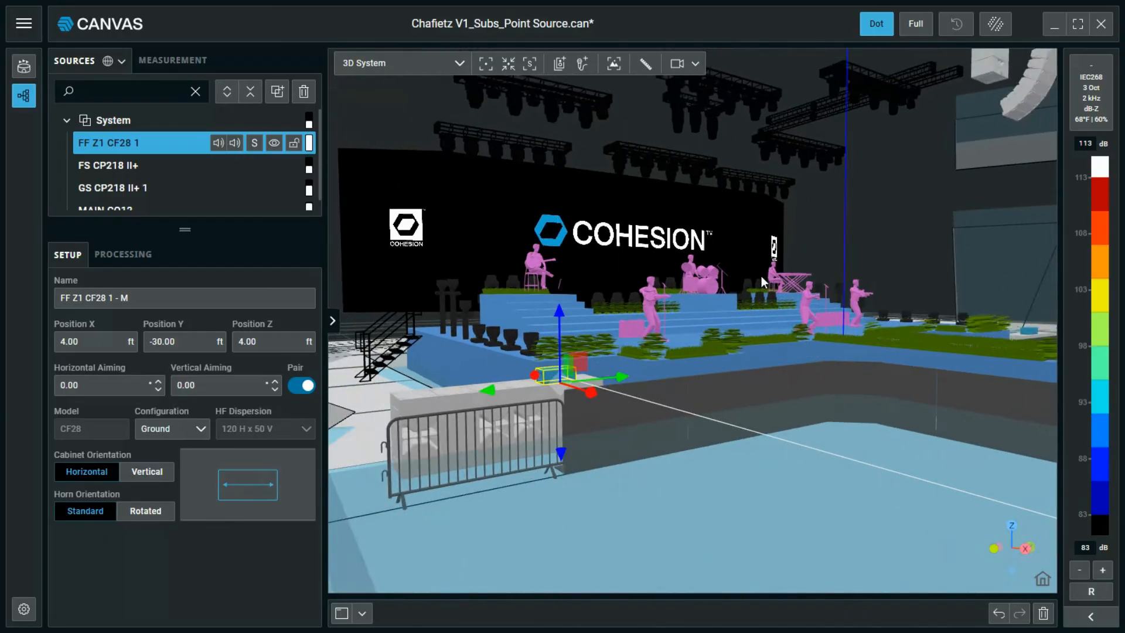
{"action": "left_click_drag", "start_coordinate": [762, 276], "coordinate": [761, 498]}
{"action": "right_click_drag", "start_coordinate": [761, 498], "coordinate": [748, 275]}
{"action": "left_click", "coordinate": [995, 23]}
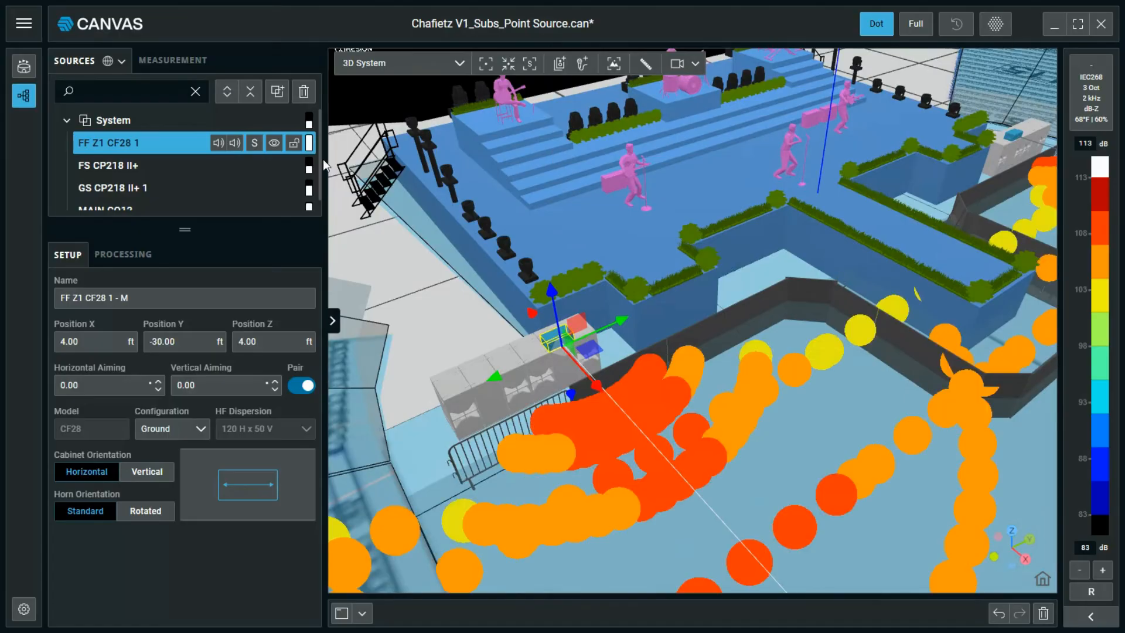
Solo FF Z1 CF28 1 and compare Rotated versus Standard horn coverage, then hide the map and unsolo.
{"action": "left_click", "coordinate": [254, 143]}
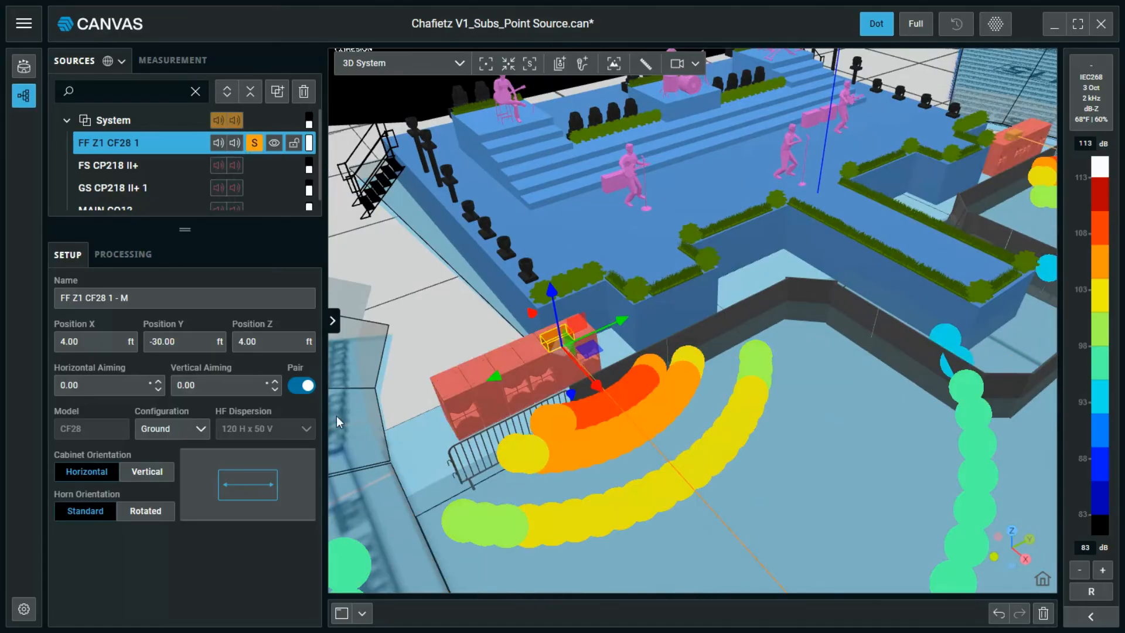
{"action": "left_click", "coordinate": [145, 514]}
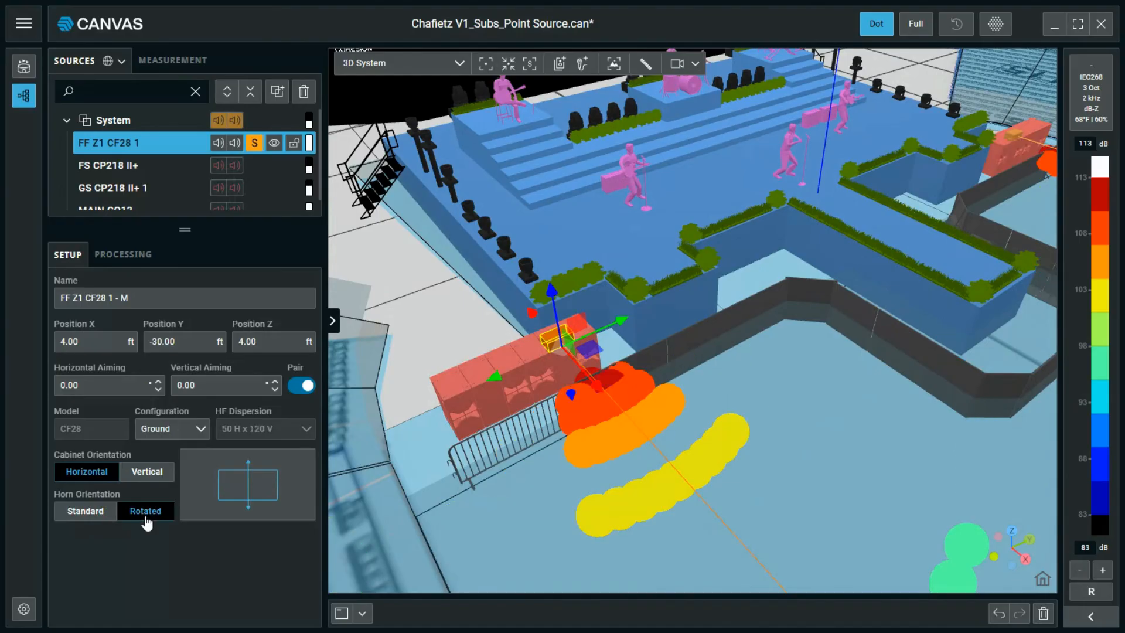
{"action": "left_click", "coordinate": [92, 515]}
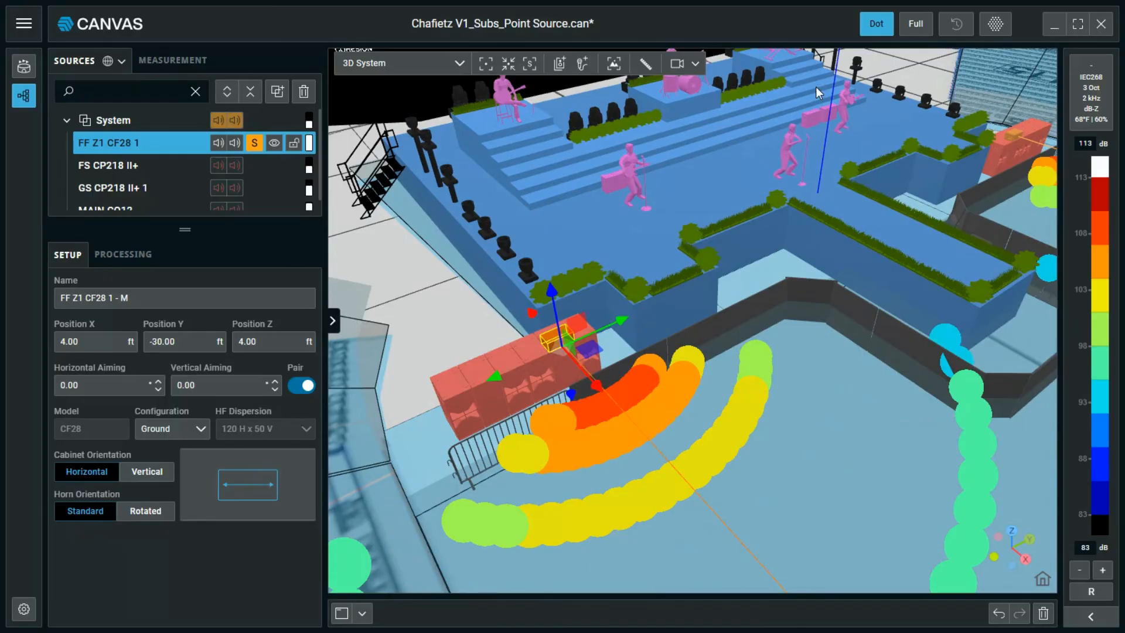
{"action": "left_click", "coordinate": [1004, 30]}
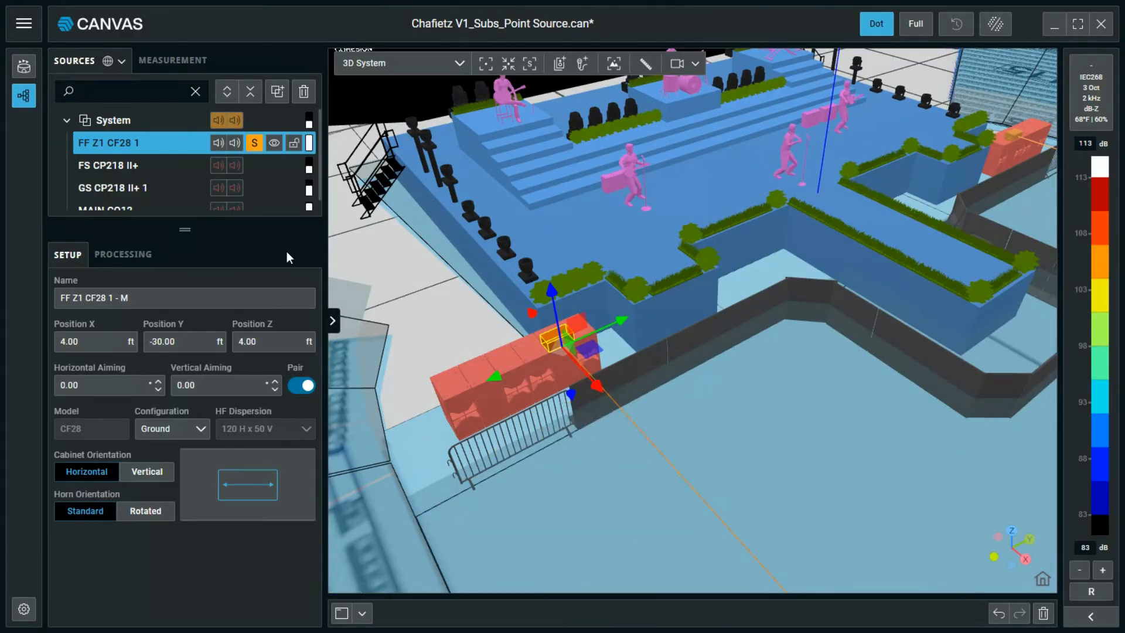
{"action": "left_click", "coordinate": [254, 143]}
Delete the FF Z1 CF28 1 front-fill source.
{"action": "left_click_drag", "start_coordinate": [653, 417], "coordinate": [602, 294]}
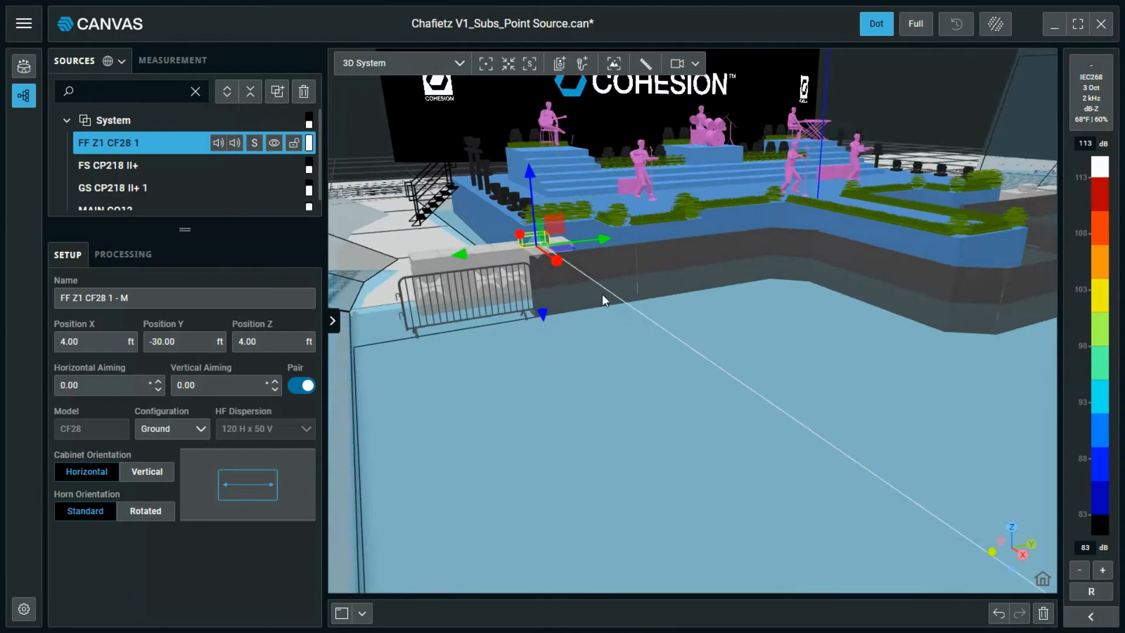
{"action": "right_click_drag", "start_coordinate": [602, 294], "coordinate": [585, 392]}
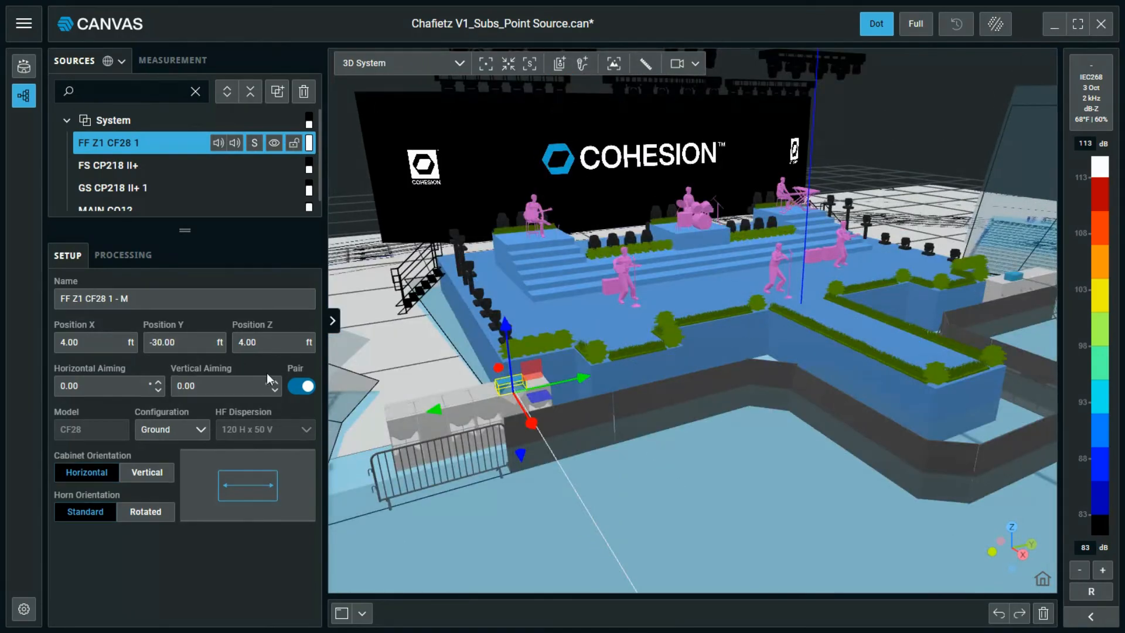
{"action": "left_click_drag", "start_coordinate": [674, 514], "coordinate": [477, 505]}
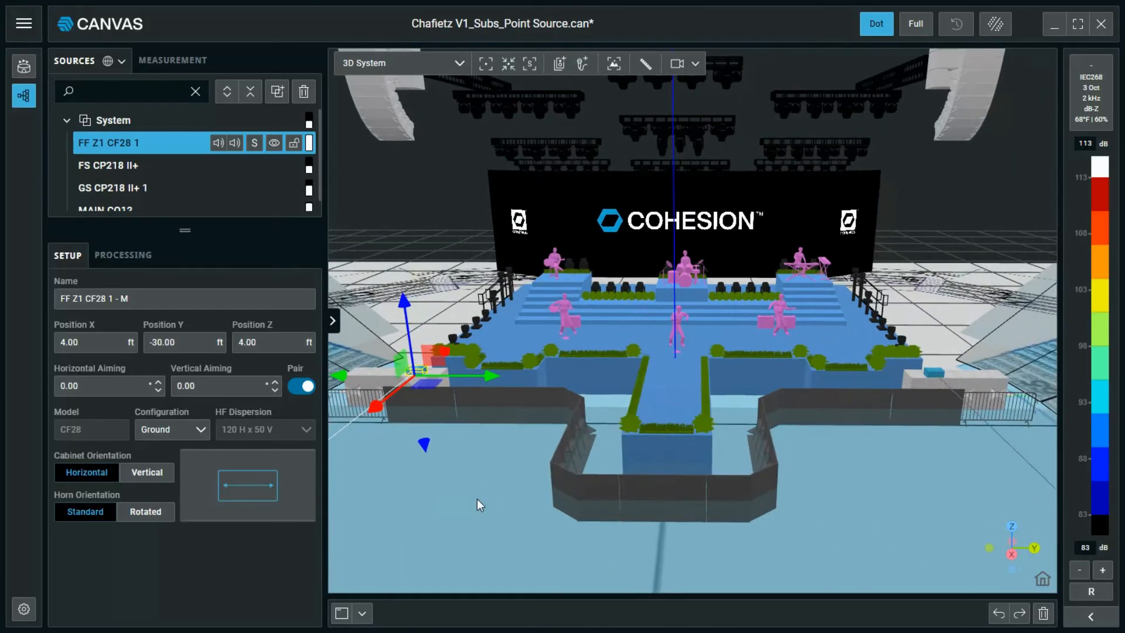
{"action": "left_click", "coordinate": [1043, 613]}
{"action": "left_click_drag", "start_coordinate": [878, 547], "coordinate": [842, 531]}
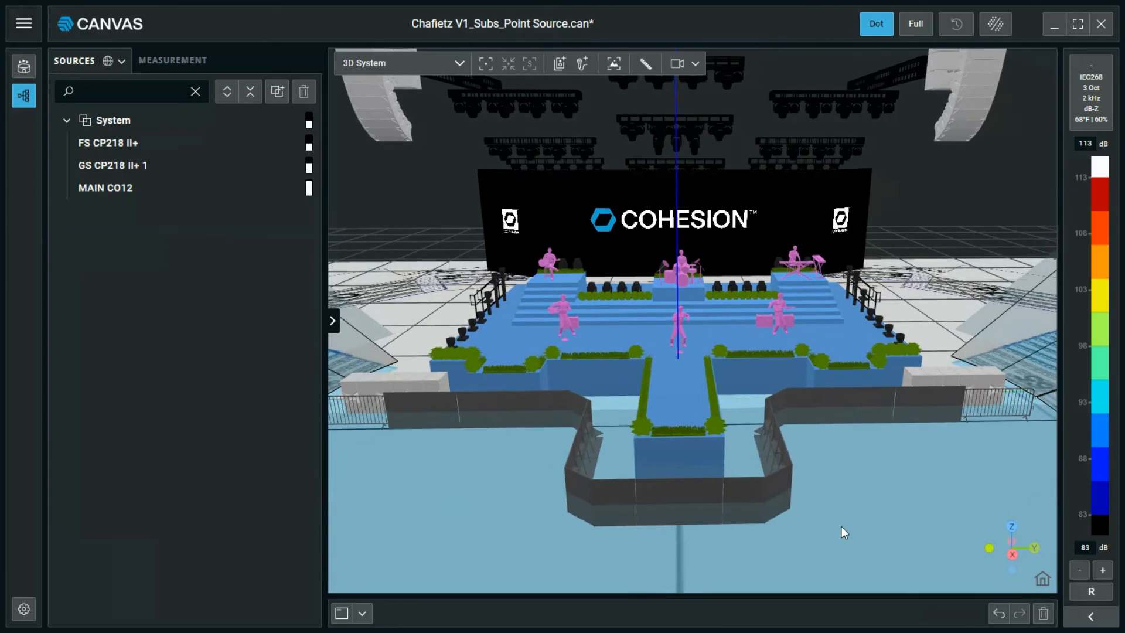
Start a Source Pattern Group of eight CF28 point sources in a linear arrangement.
{"action": "left_click", "coordinate": [557, 75]}
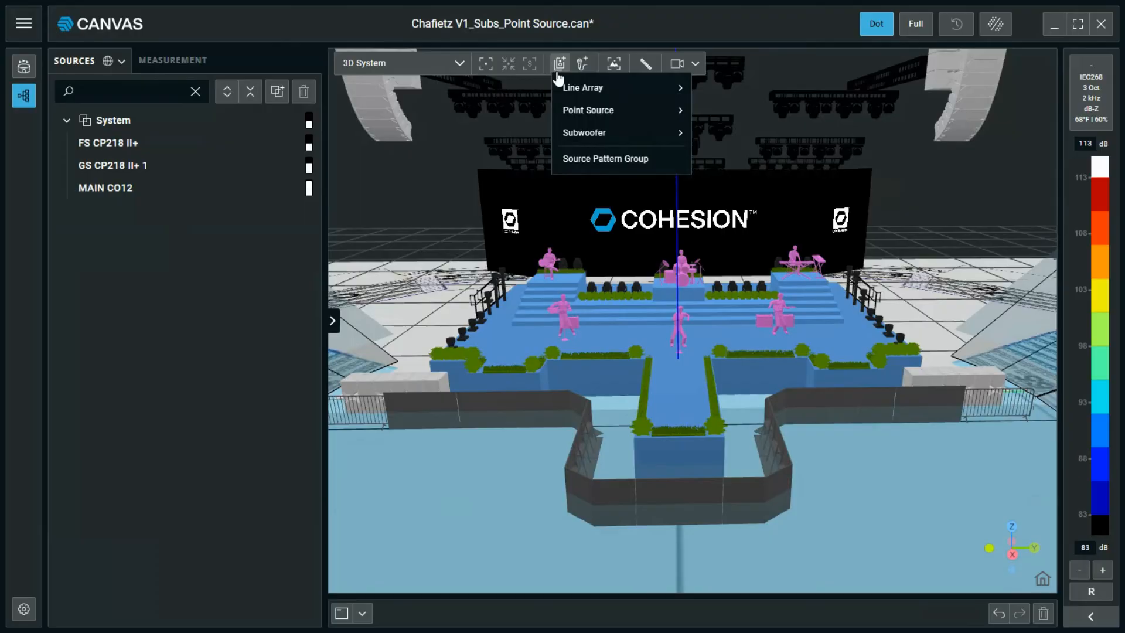
{"action": "left_click", "coordinate": [584, 164]}
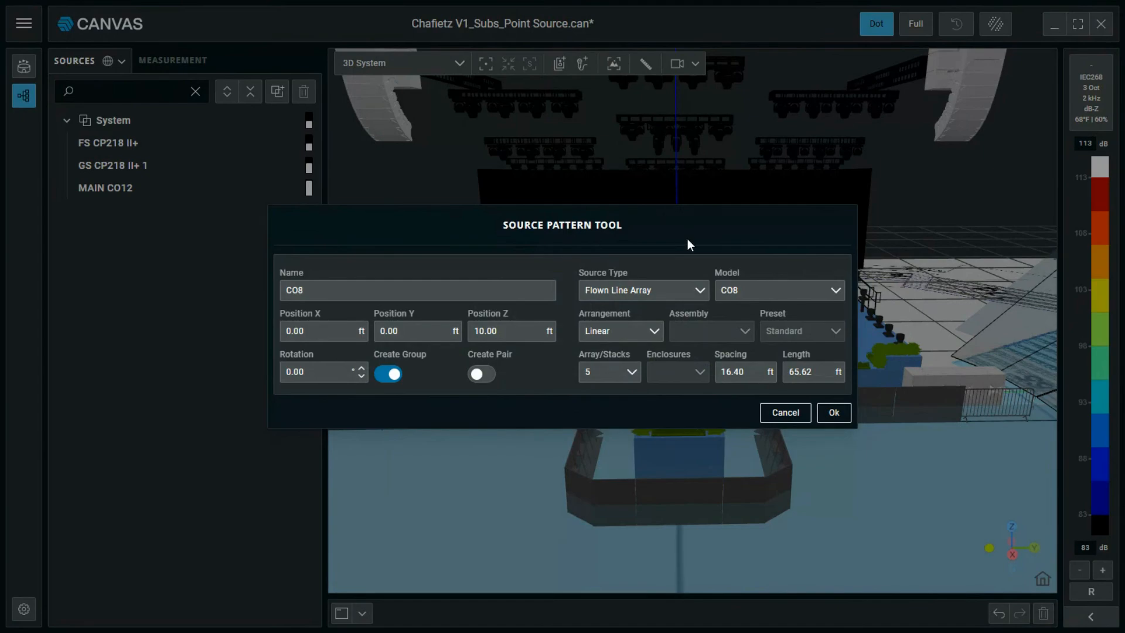
{"action": "left_click", "coordinate": [678, 299]}
{"action": "left_click", "coordinate": [656, 365]}
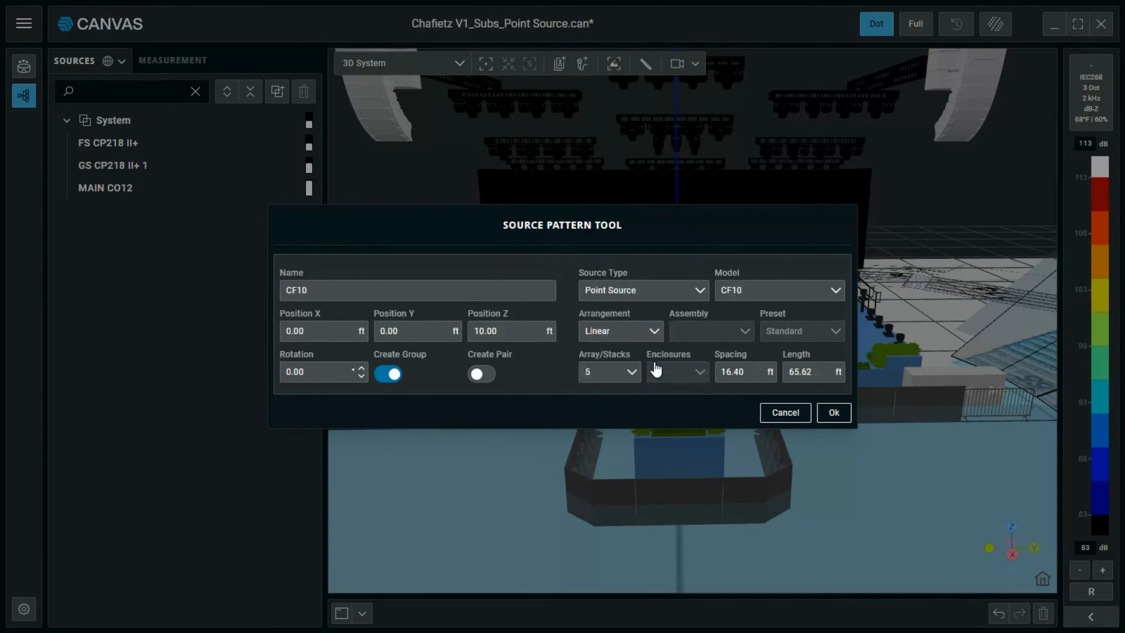
{"action": "left_click", "coordinate": [740, 300]}
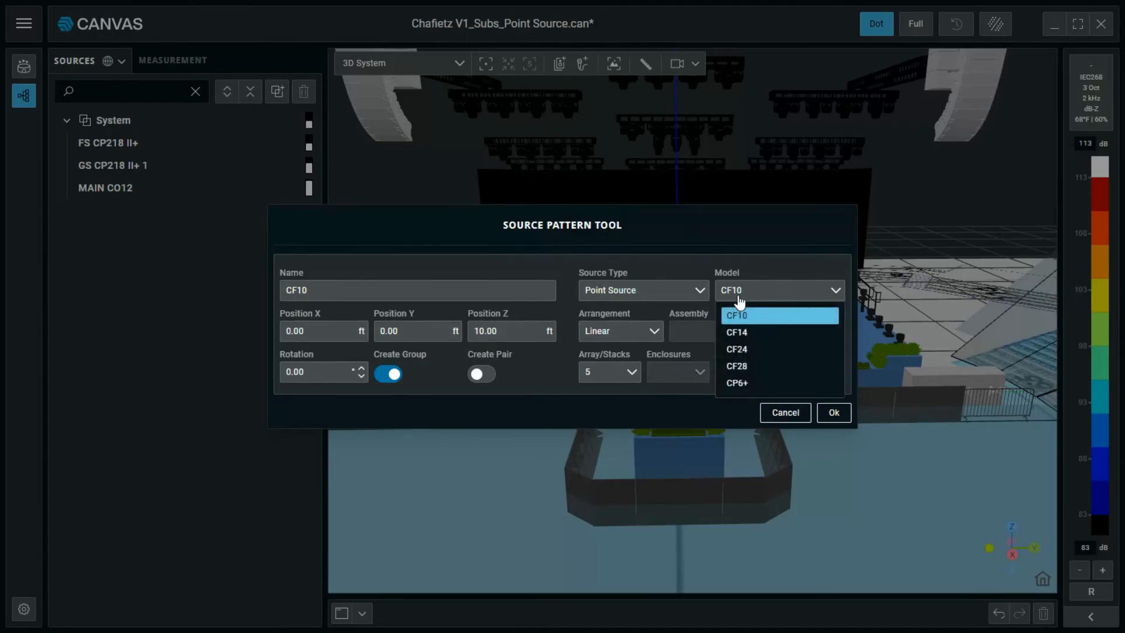
{"action": "left_click", "coordinate": [748, 365]}
{"action": "left_click", "coordinate": [635, 330]}
{"action": "left_click", "coordinate": [635, 330]}
{"action": "left_click", "coordinate": [631, 374]}
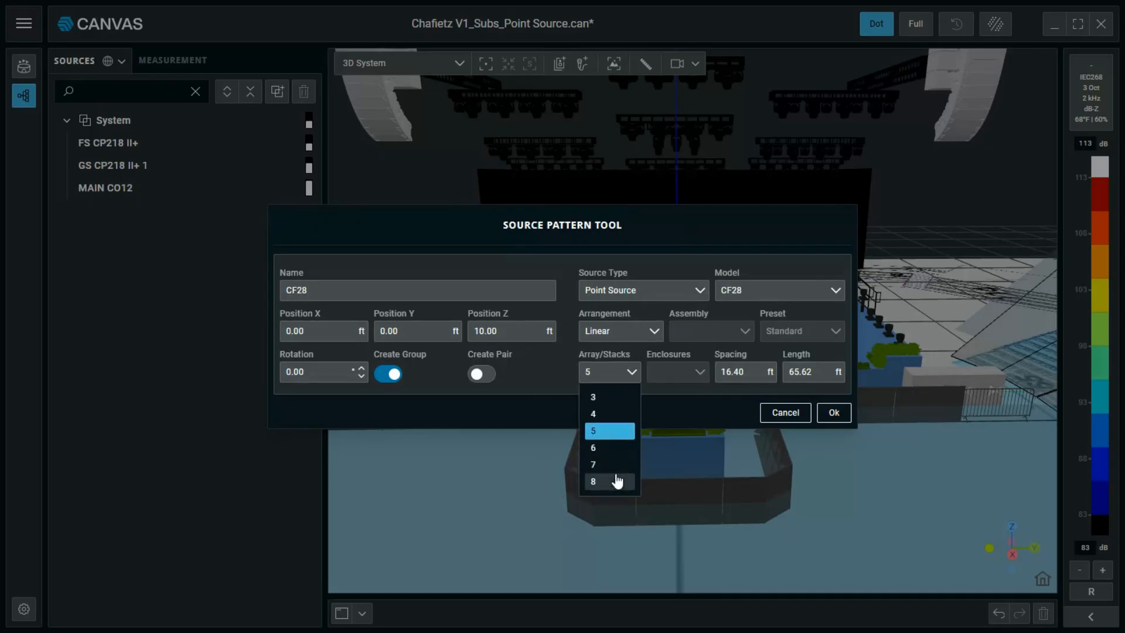
{"action": "left_click", "coordinate": [615, 478]}
Set 8 ft spacing at X 4, Z 5, enable Create Pair, prefix the name FF, and create the pattern.
{"action": "double_click", "coordinate": [760, 373]}
{"action": "type", "text": "8.00"}
{"action": "double_click", "coordinate": [309, 335]}
{"action": "type", "text": "4"}
{"action": "double_click", "coordinate": [506, 337]}
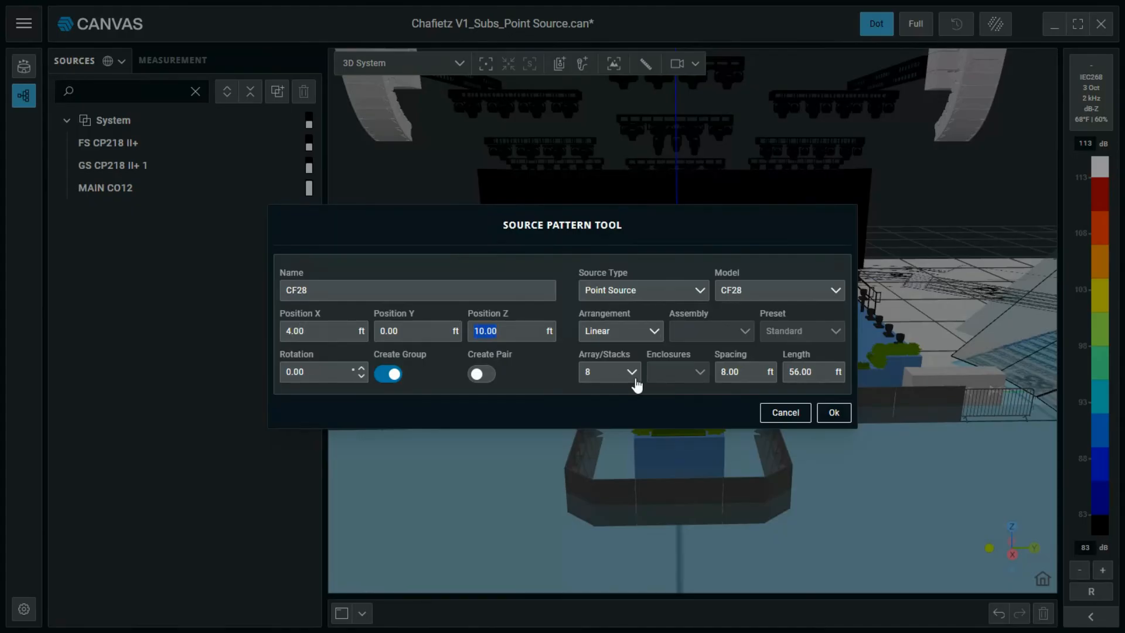
{"action": "type", "text": "5"}
{"action": "left_click", "coordinate": [547, 372]}
{"action": "left_click", "coordinate": [489, 380]}
{"action": "left_click", "coordinate": [285, 293]}
{"action": "type", "text": "FF"}
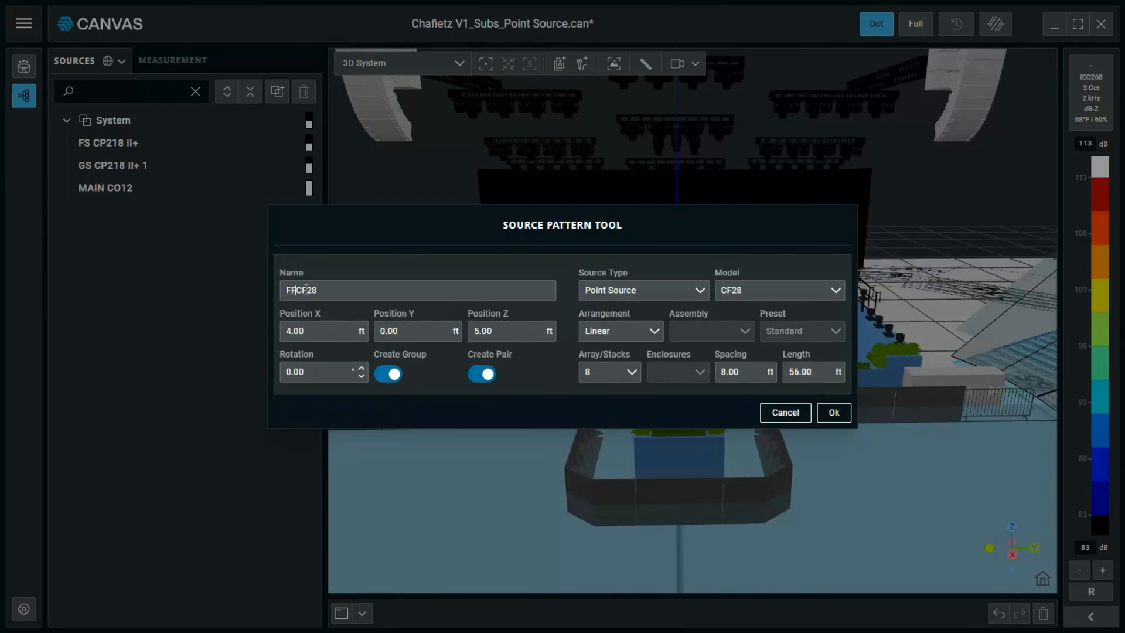
{"action": "left_click", "coordinate": [836, 413]}
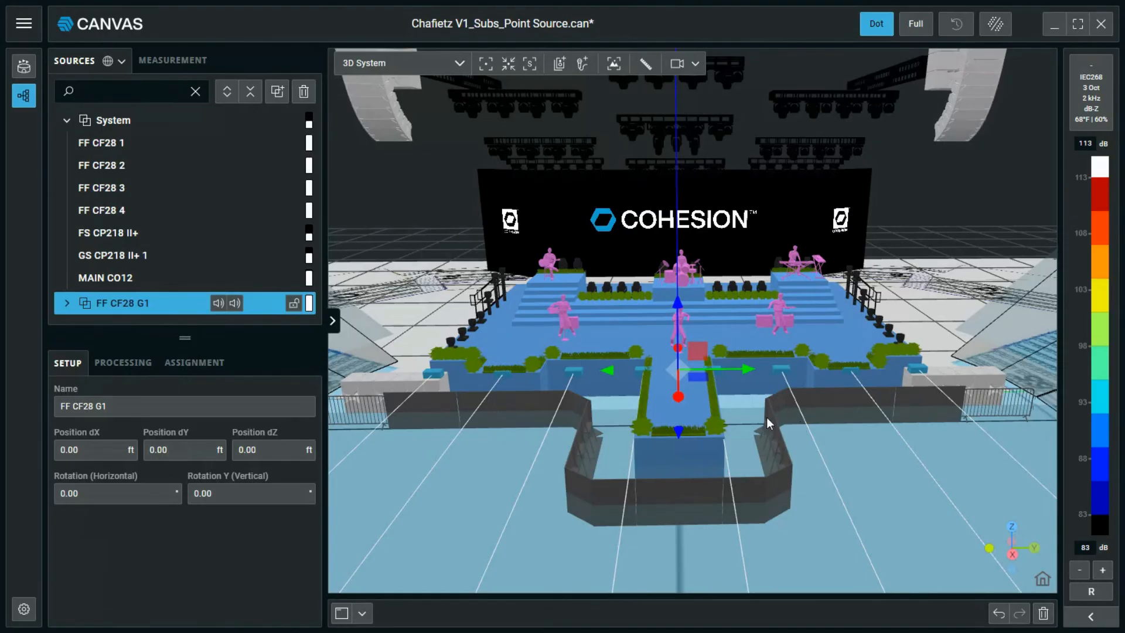
{"action": "left_click_drag", "start_coordinate": [421, 465], "coordinate": [593, 388]}
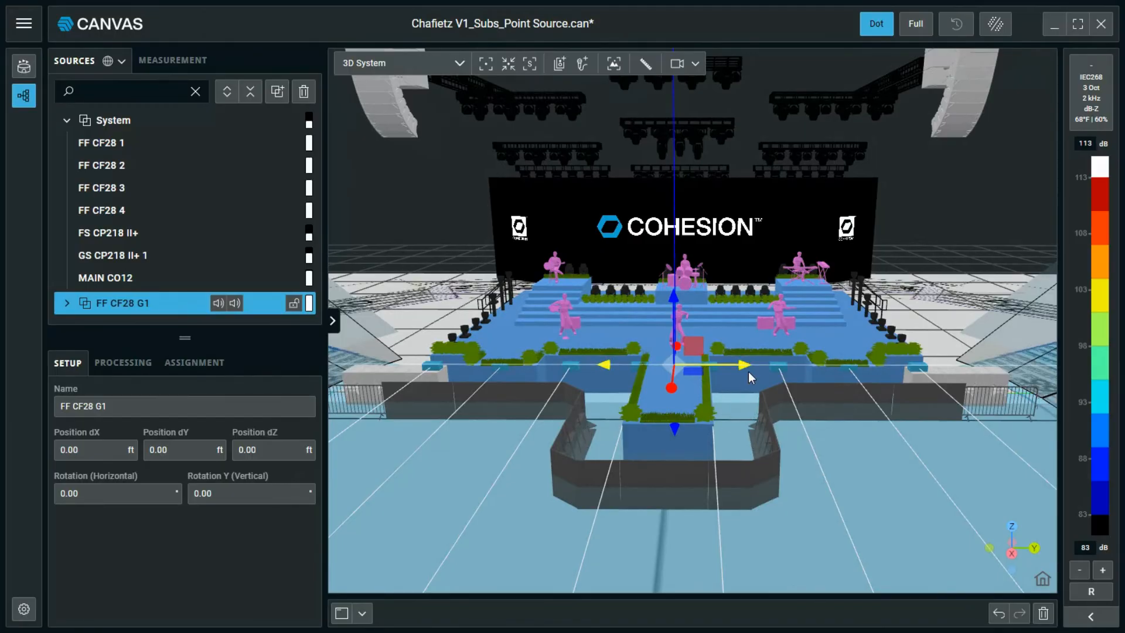
{"action": "left_click_drag", "start_coordinate": [742, 363], "coordinate": [807, 364]}
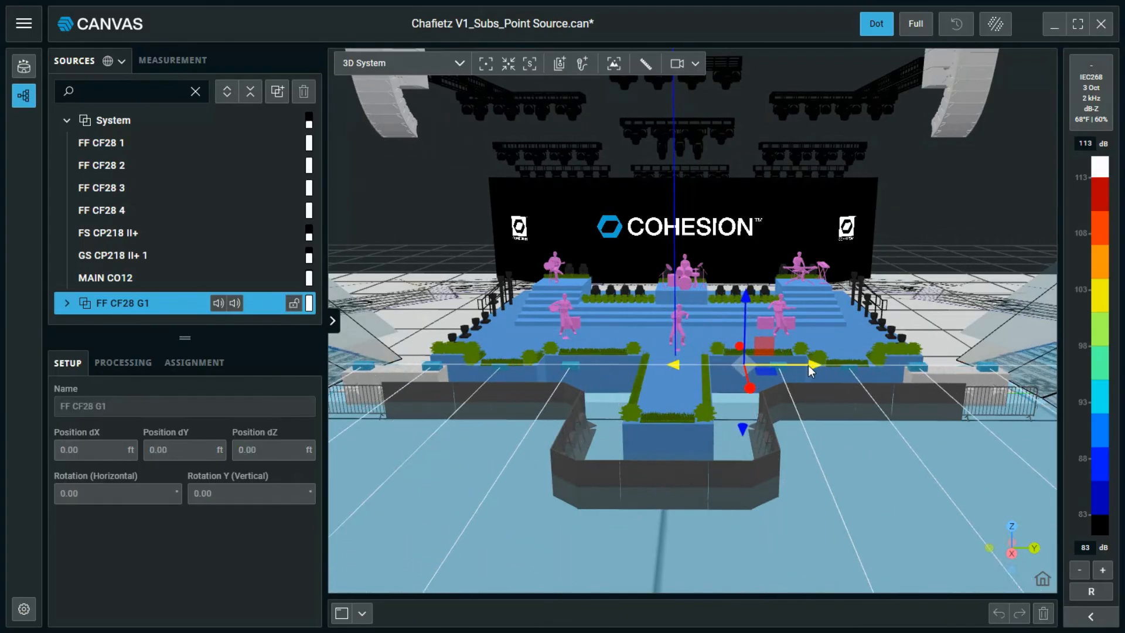
Start a Source Pattern Group of eight horizontal Ground Sub stacks with the Cardioid preset.
{"action": "left_click", "coordinate": [559, 62]}
{"action": "left_click", "coordinate": [592, 155]}
{"action": "left_click", "coordinate": [629, 292]}
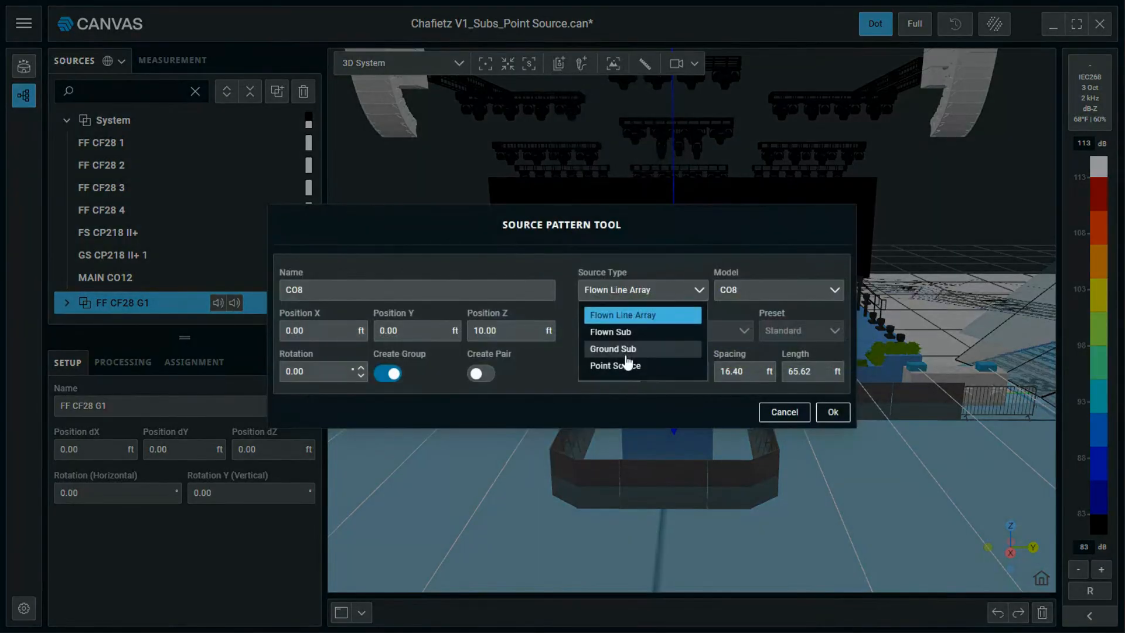
{"action": "left_click", "coordinate": [625, 347]}
{"action": "left_click", "coordinate": [611, 377]}
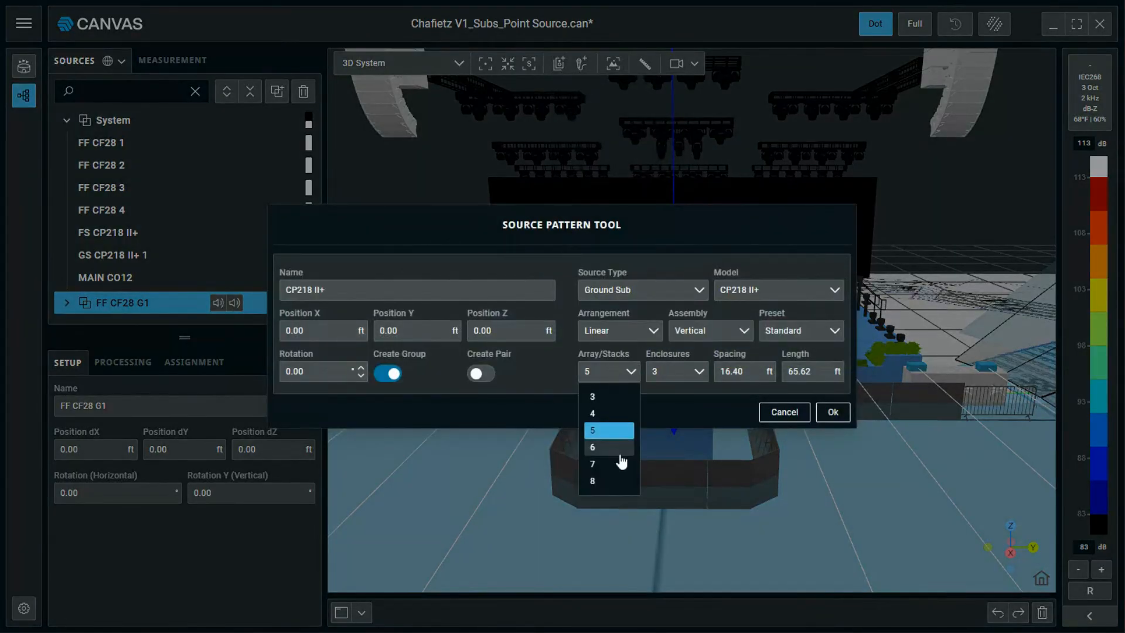
{"action": "left_click", "coordinate": [608, 491]}
{"action": "left_click", "coordinate": [722, 332]}
{"action": "left_click", "coordinate": [709, 374]}
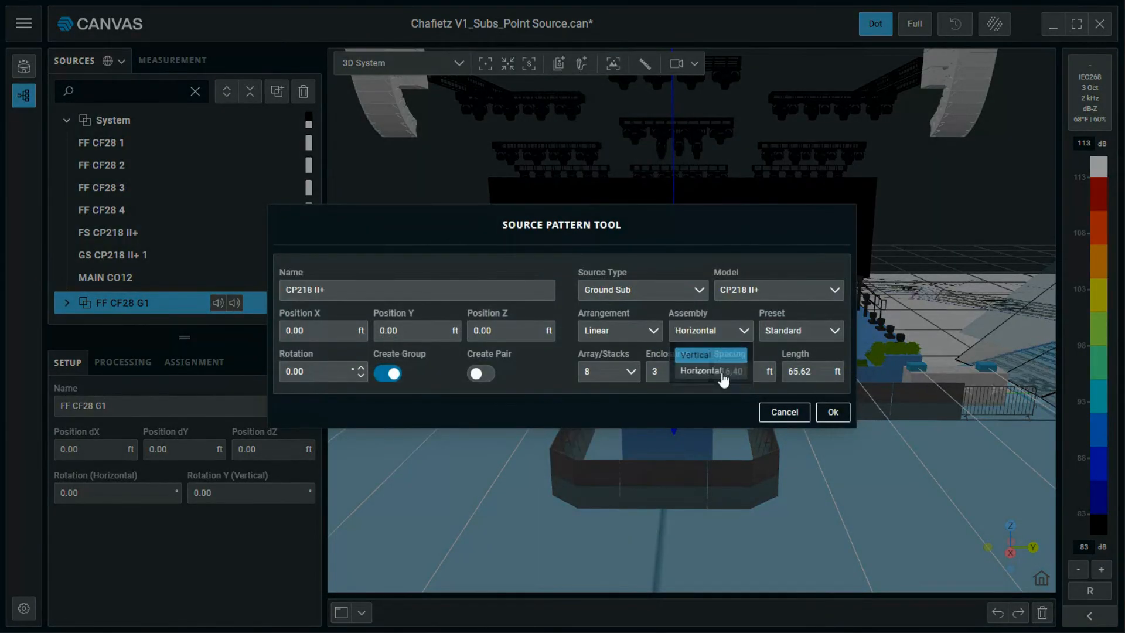
{"action": "left_click", "coordinate": [785, 330]}
{"action": "left_click", "coordinate": [788, 372]}
Set the subs' spacing to 8 ft at Position X 30 and create the ground pattern.
{"action": "left_click", "coordinate": [768, 375]}
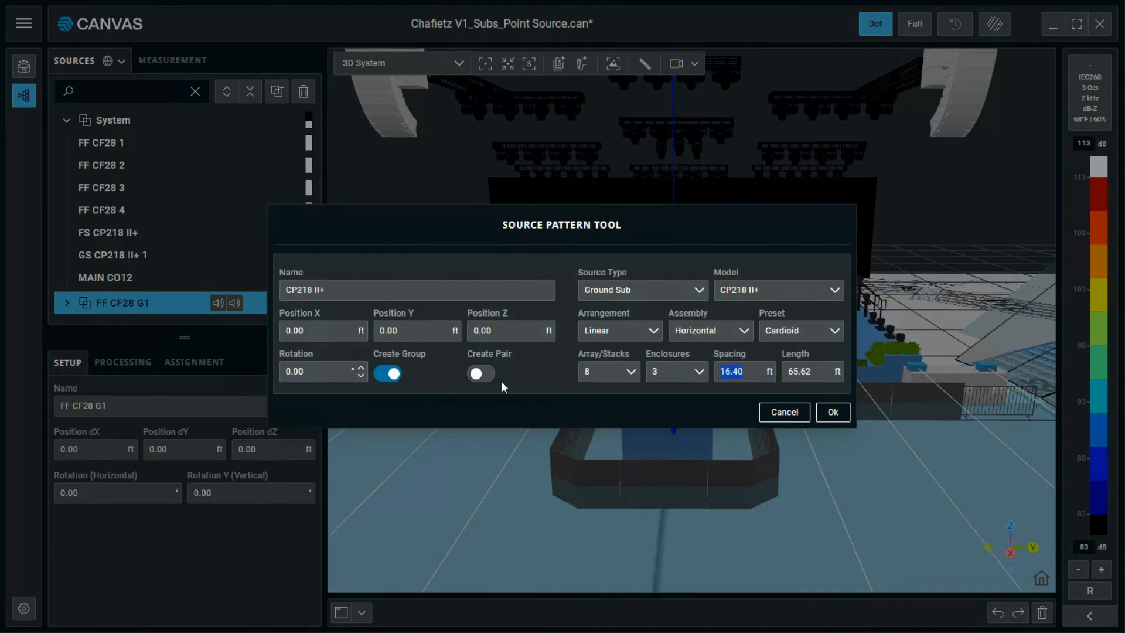
{"action": "type", "text": "8"}
{"action": "left_click", "coordinate": [305, 331]}
{"action": "type", "text": "30"}
{"action": "key", "text": "Return"}
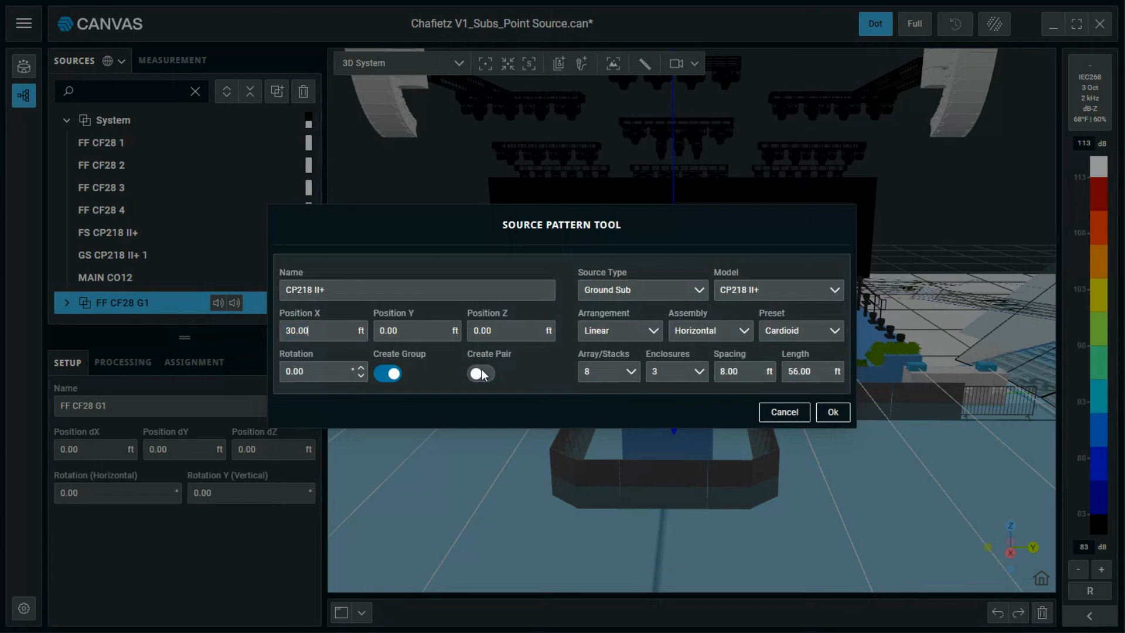
{"action": "left_click", "coordinate": [832, 412]}
{"action": "scroll", "coordinate": [842, 339], "scroll_direction": "down", "scroll_amount": 3}
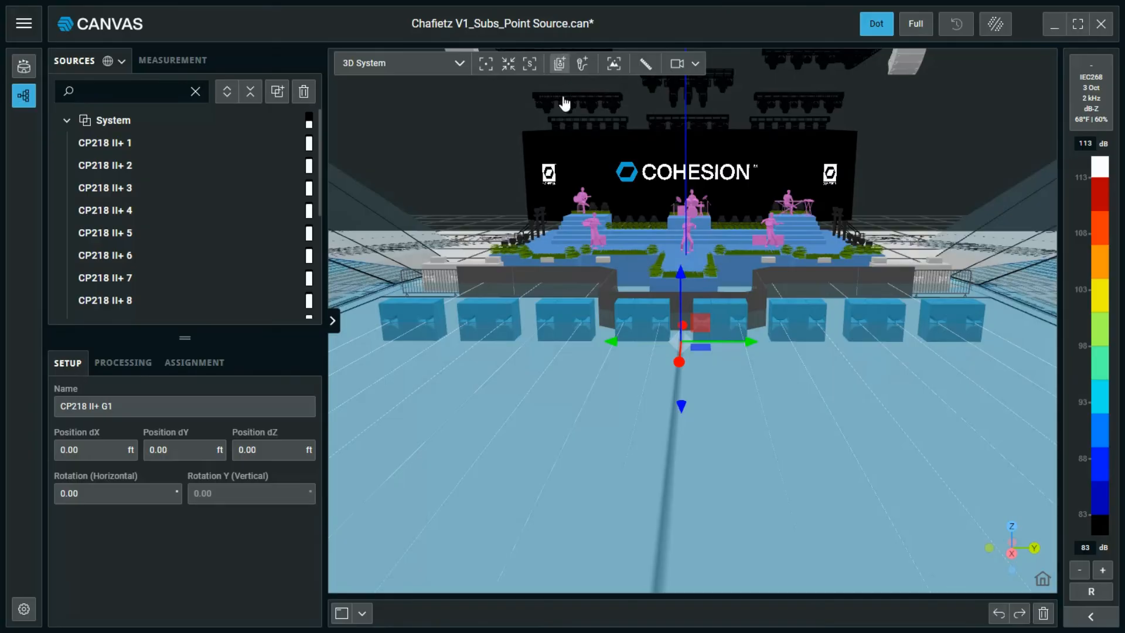
Begin a new Source Pattern Group using the CO10 array model.
{"action": "left_click", "coordinate": [559, 63]}
{"action": "left_click", "coordinate": [579, 159]}
{"action": "left_click", "coordinate": [762, 290]}
{"action": "left_click", "coordinate": [754, 334]}
{"action": "left_click", "coordinate": [623, 330]}
Create a circular pattern of four CO10 arrays, 100 ft radius, at X 75 ft, Z 55 ft.
{"action": "left_click", "coordinate": [607, 373]}
{"action": "double_click", "coordinate": [829, 372]}
{"action": "type", "text": "100"}
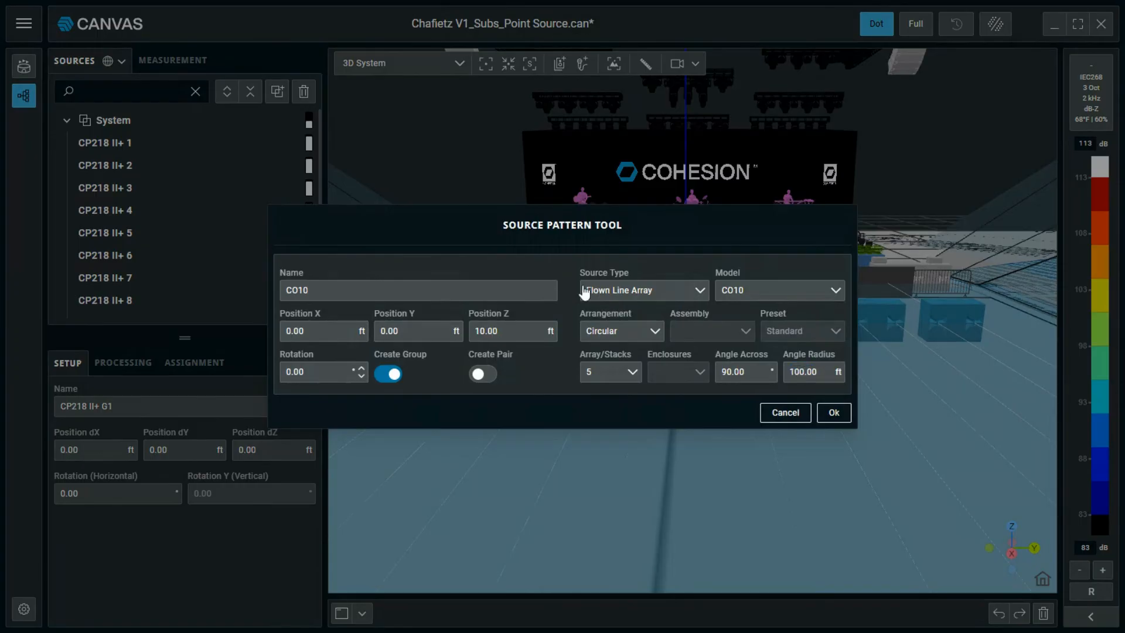
{"action": "left_click", "coordinate": [628, 374]}
{"action": "left_click", "coordinate": [609, 414]}
{"action": "type", "text": "75"}
{"action": "key", "text": "Tab"}
{"action": "key", "text": "Tab"}
{"action": "type", "text": "55.00"}
{"action": "left_click", "coordinate": [833, 413]}
{"action": "scroll", "coordinate": [698, 394], "scroll_direction": "down", "scroll_amount": 5}
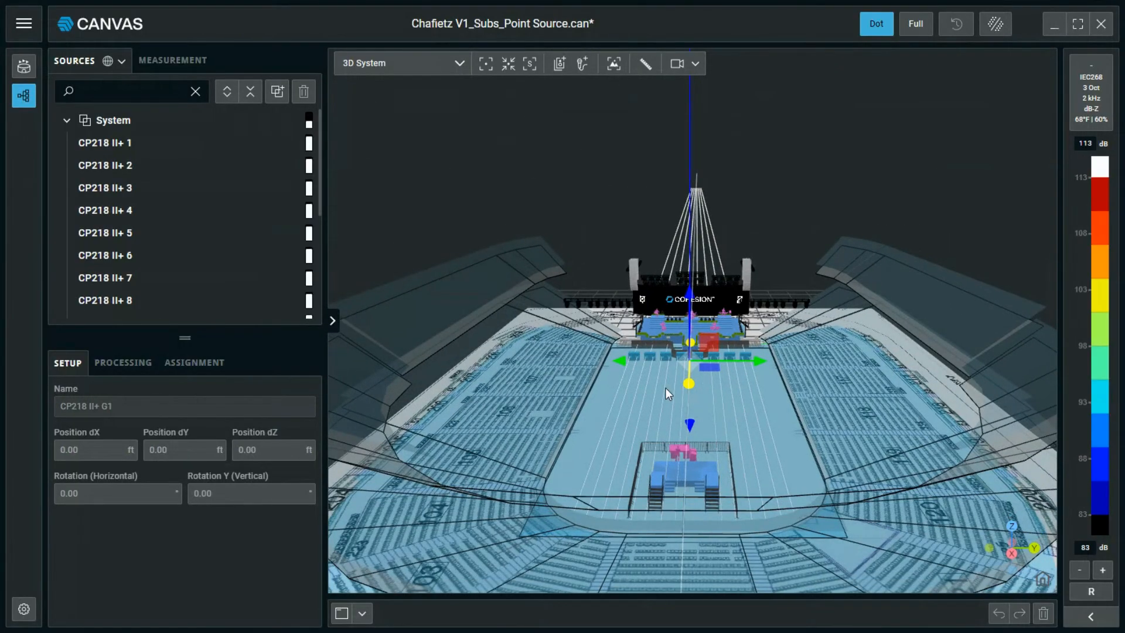
{"action": "mouse_move", "coordinate": [642, 424]}
{"action": "middle_mouse_down"}
{"action": "mouse_move", "coordinate": [754, 440]}
{"action": "mouse_move", "coordinate": [586, 431]}
{"action": "mouse_move", "coordinate": [515, 454]}
{"action": "mouse_move", "coordinate": [575, 432]}
{"action": "mouse_move", "coordinate": [643, 432]}
{"action": "middle_mouse_up"}
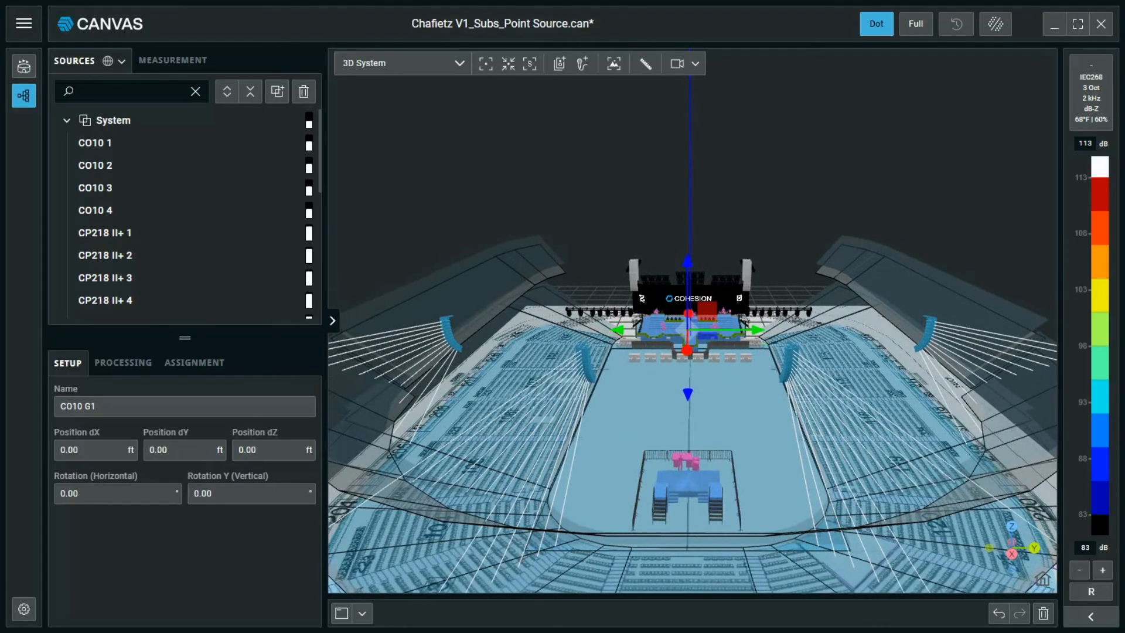